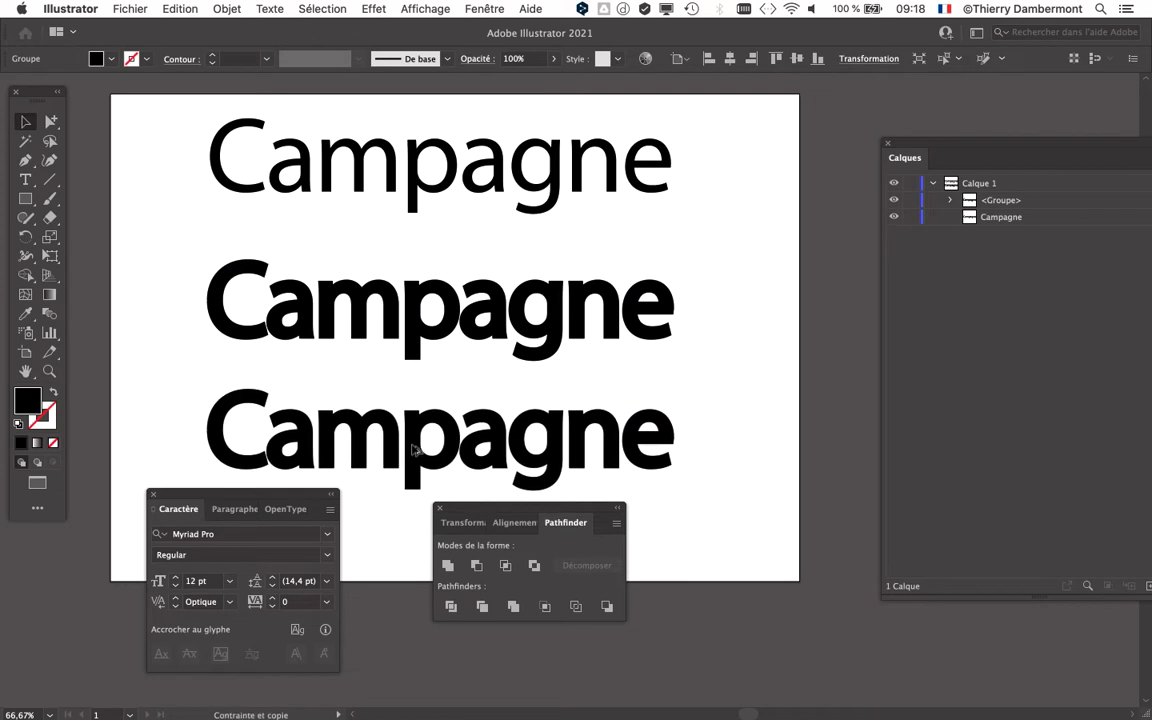
Place a copy of the bold Campagne group below the second word and clear the Pathfinder panel away from it
key("super+shift+o")
left_click_drag(457, 513, 711, 526)
scroll(405, 273, "down", 5)
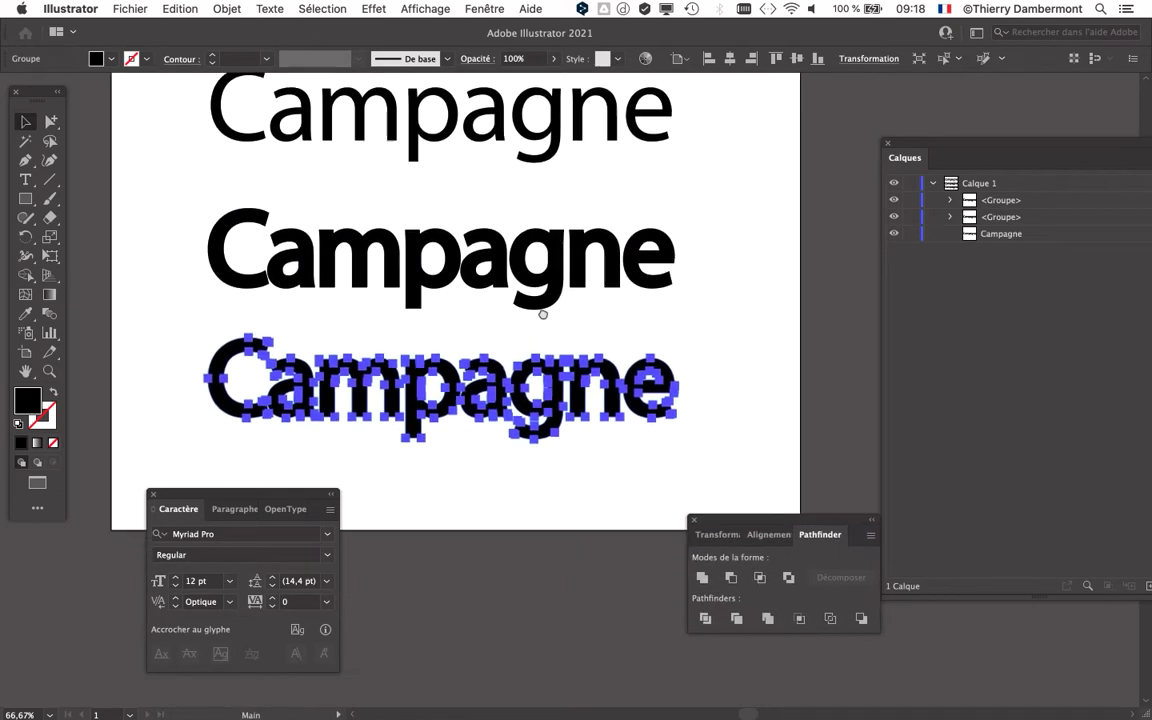
key("super+1")
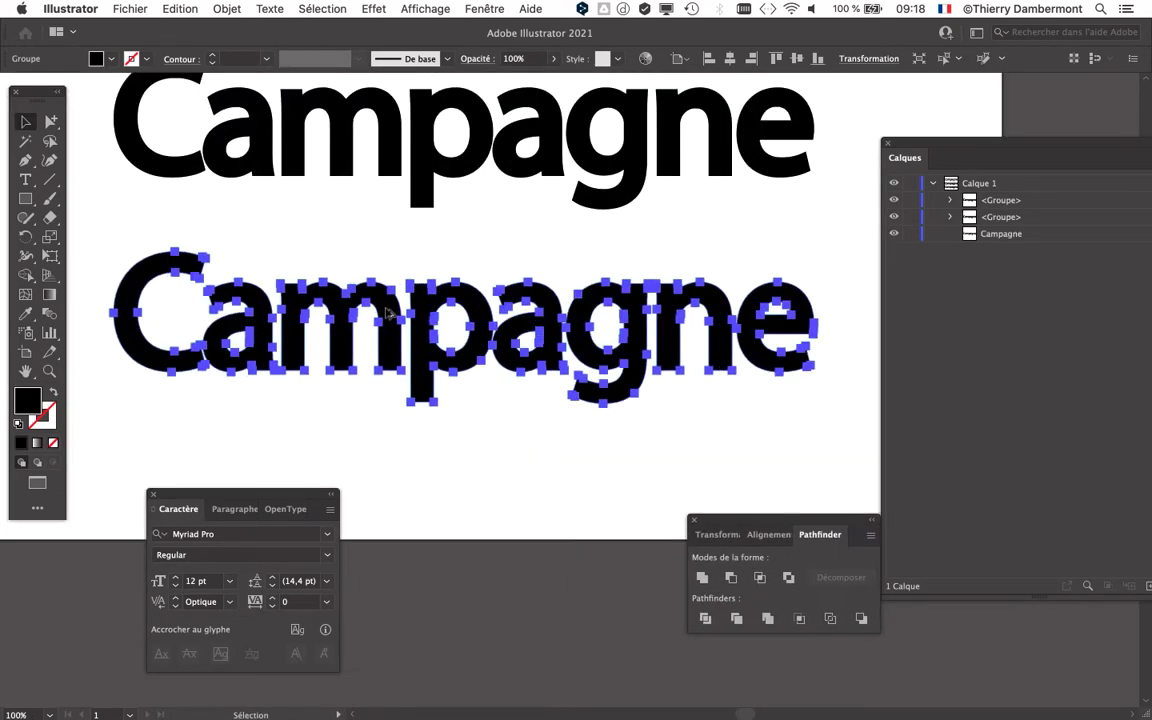
left_click_drag(372, 302, 366, 279)
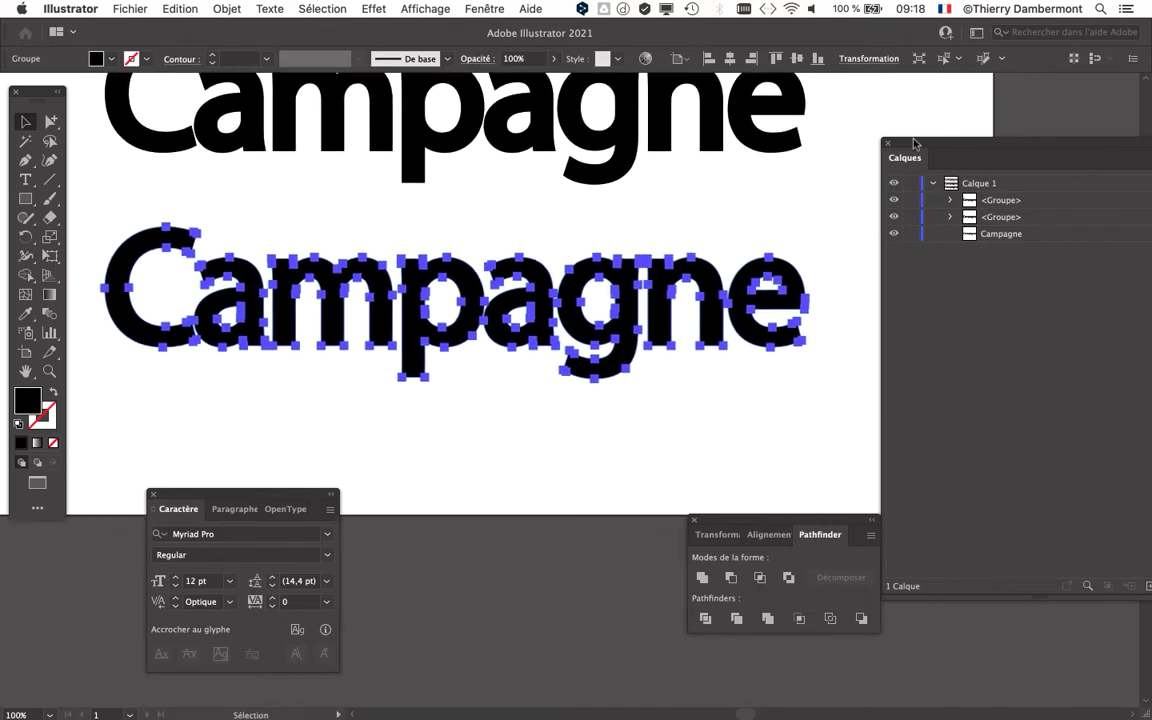
Start a path offset on the lowest Campagne group and preview it at 2 mm with a Pointe join
left_click(226, 9)
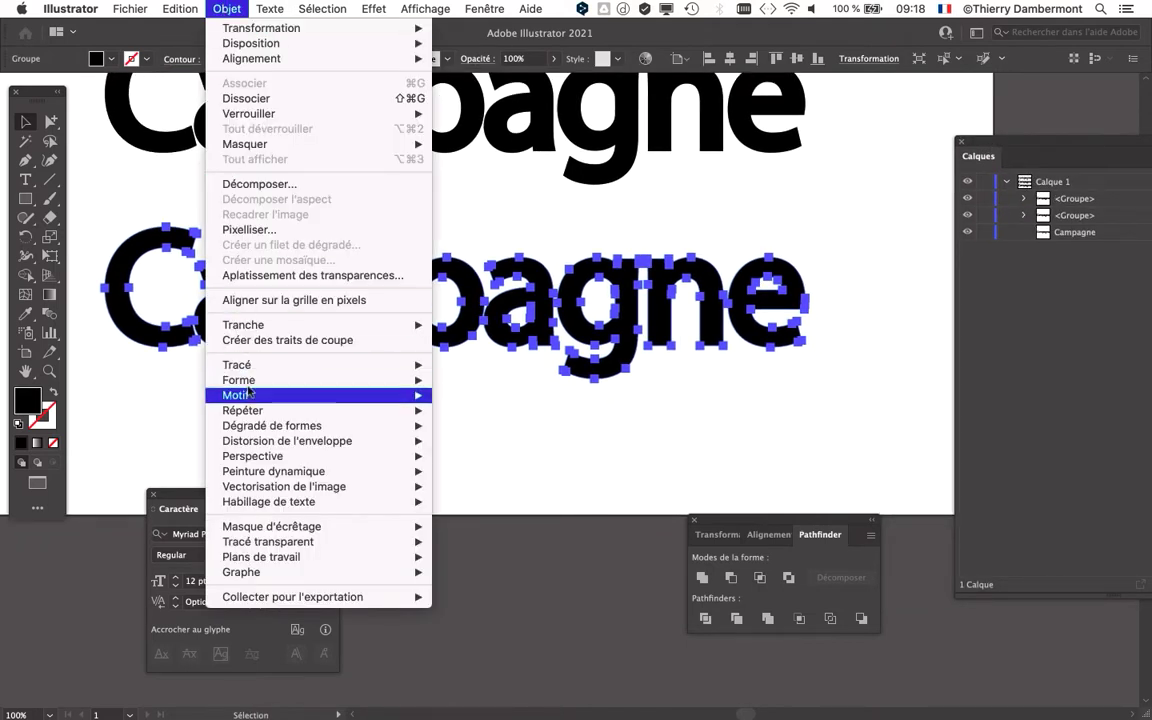
mouse_move(237, 365)
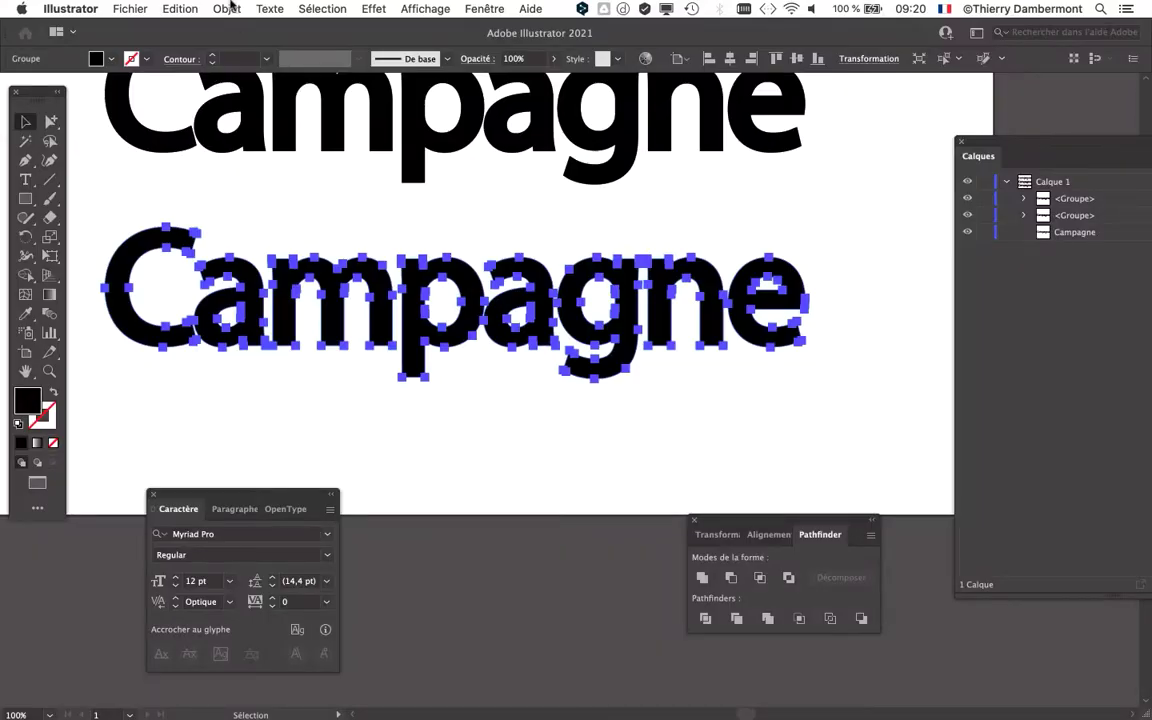
left_click(227, 9)
mouse_move(250, 368)
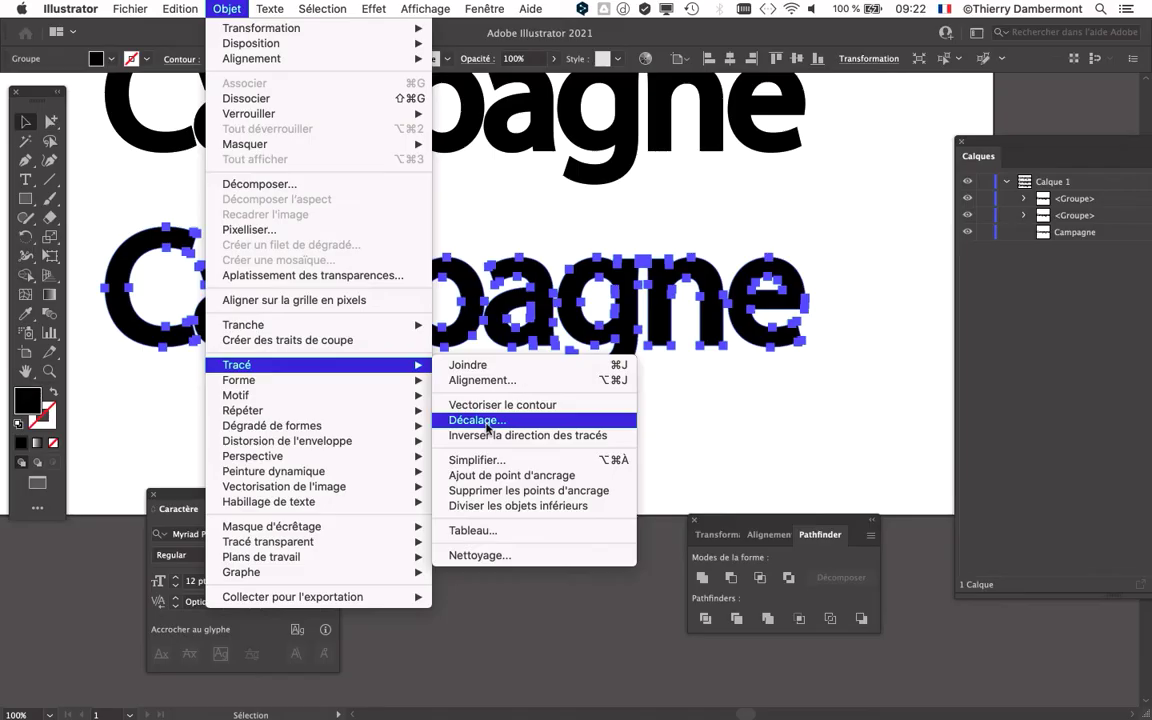
left_click(487, 420)
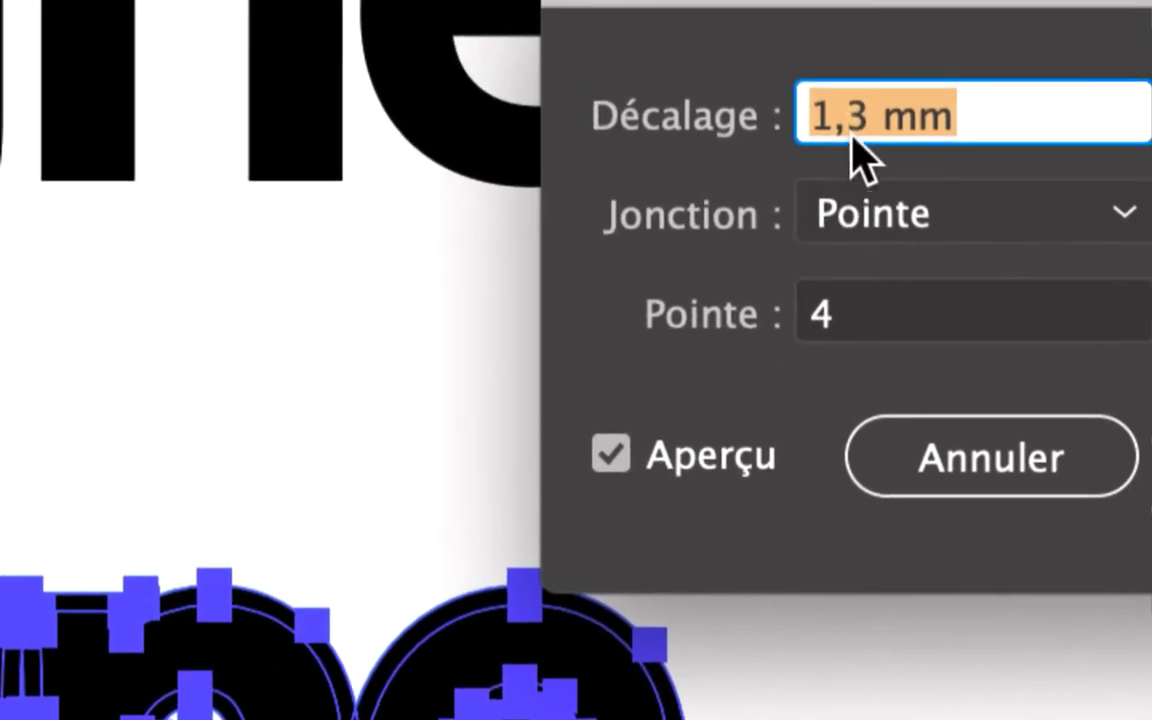
left_click_drag(866, 120, 792, 125)
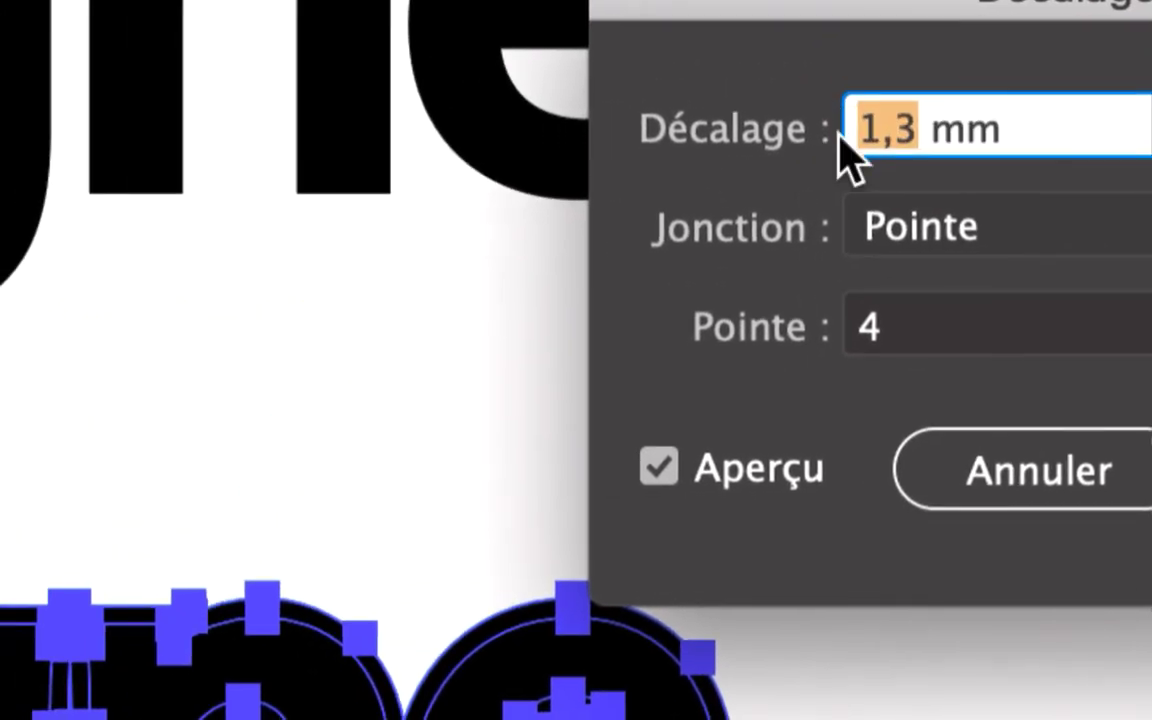
type("2")
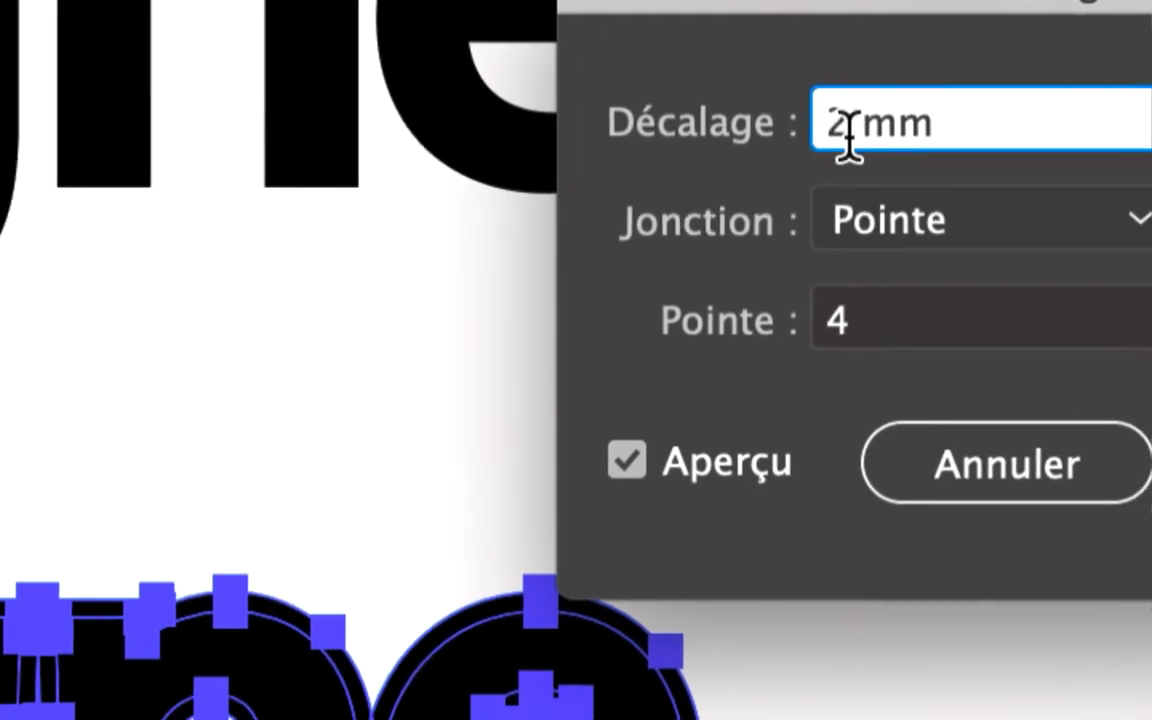
key("Tab")
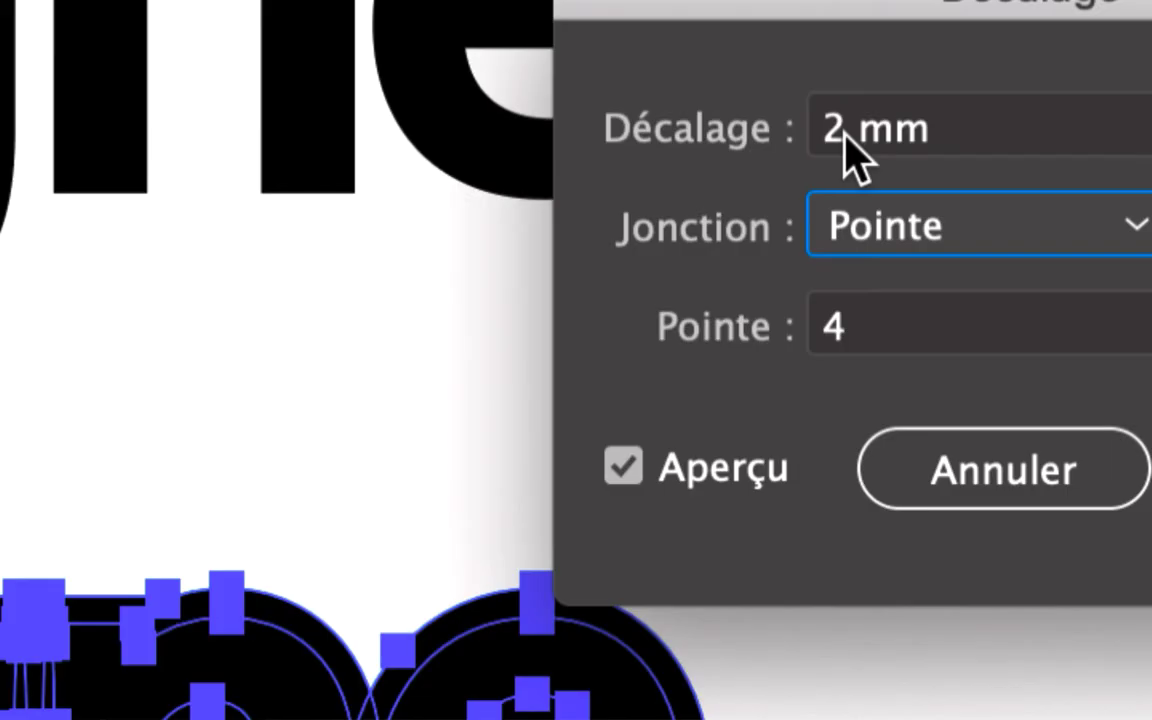
Set the path offset to 4 mm with the Pointe join and apply it to the lowest word
double_click(845, 140)
type("4")
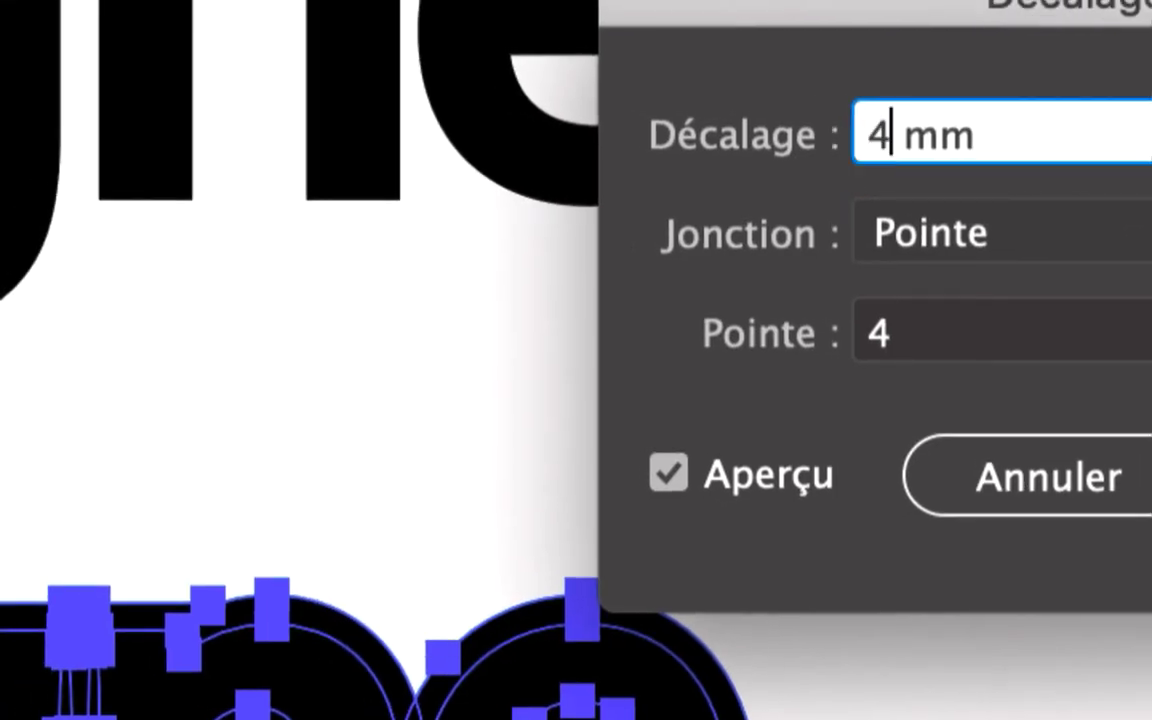
key("Tab")
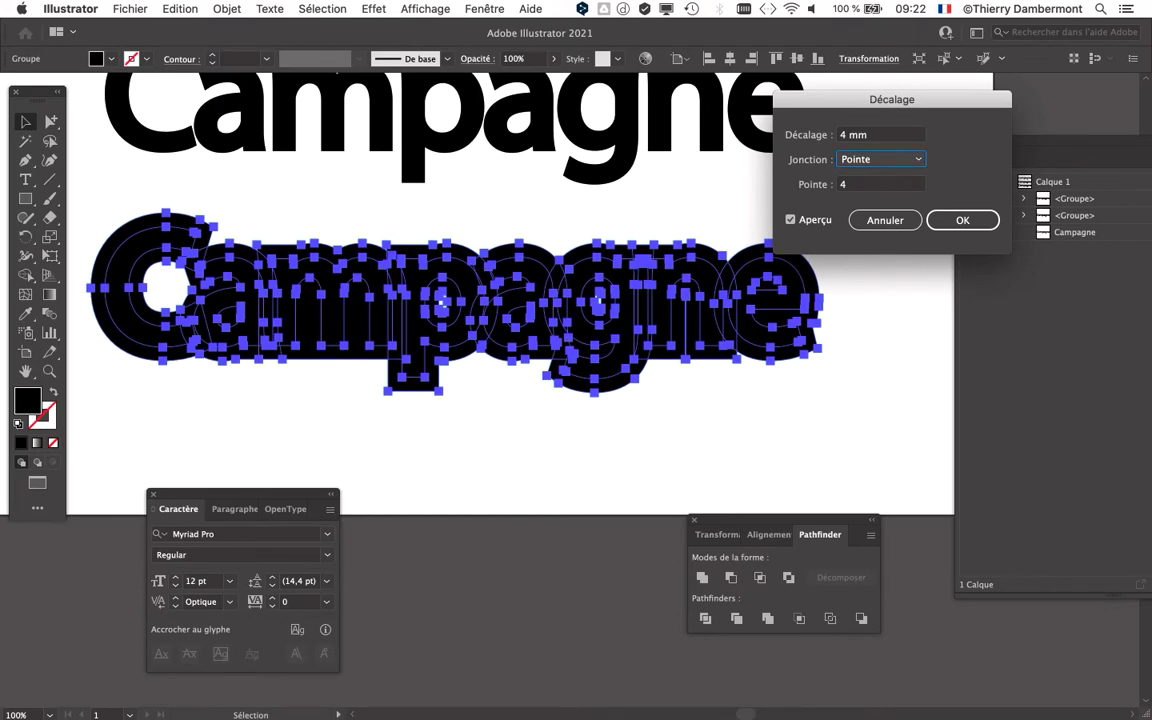
left_click_drag(892, 99, 991, 62)
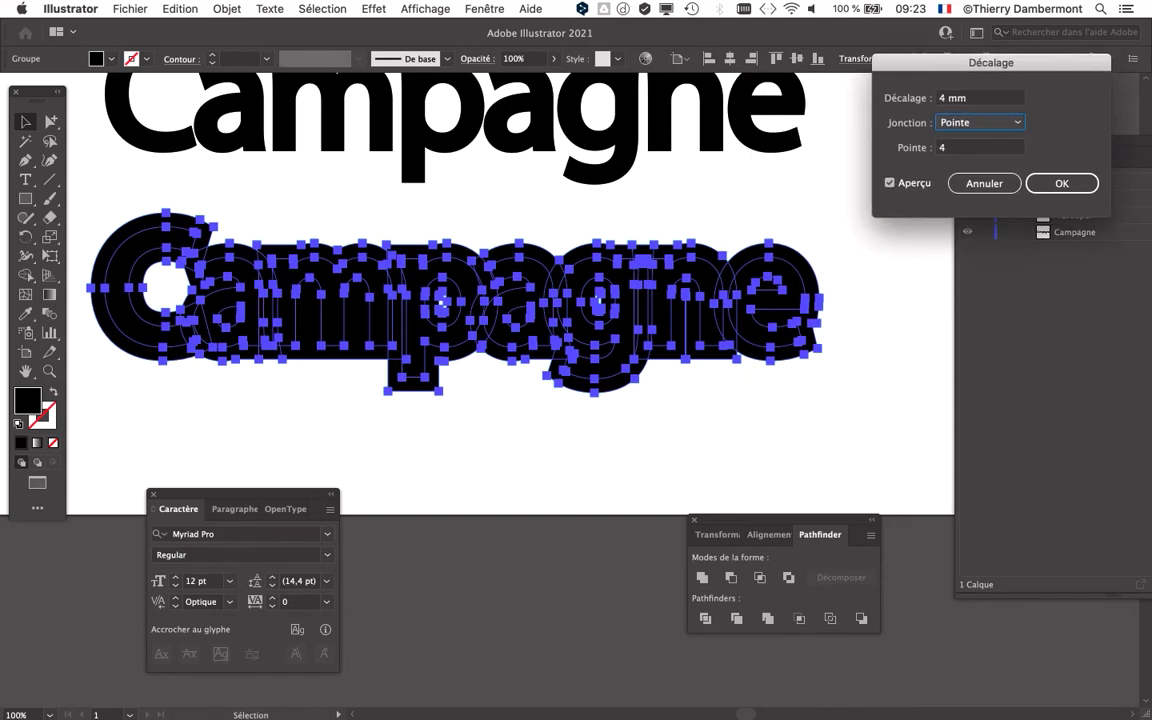
key("Return")
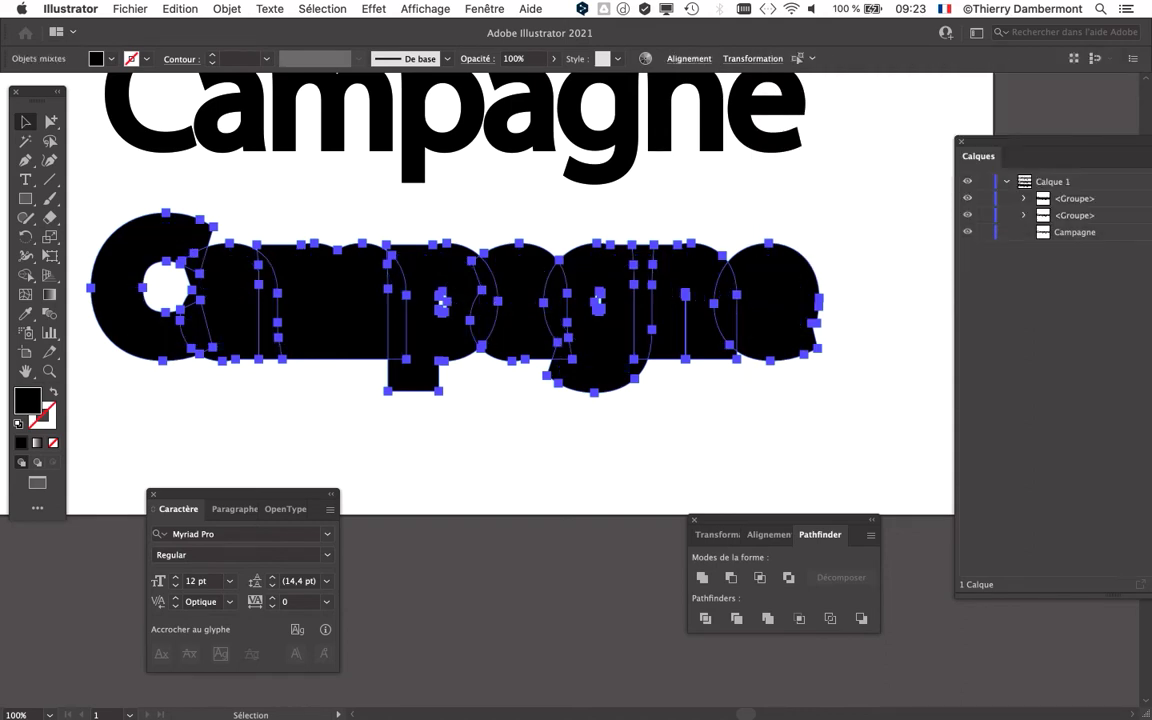
Examine the offset letters deselected and beside the words above, finishing with the lowest Campagne group selected
key("super+shift+a")
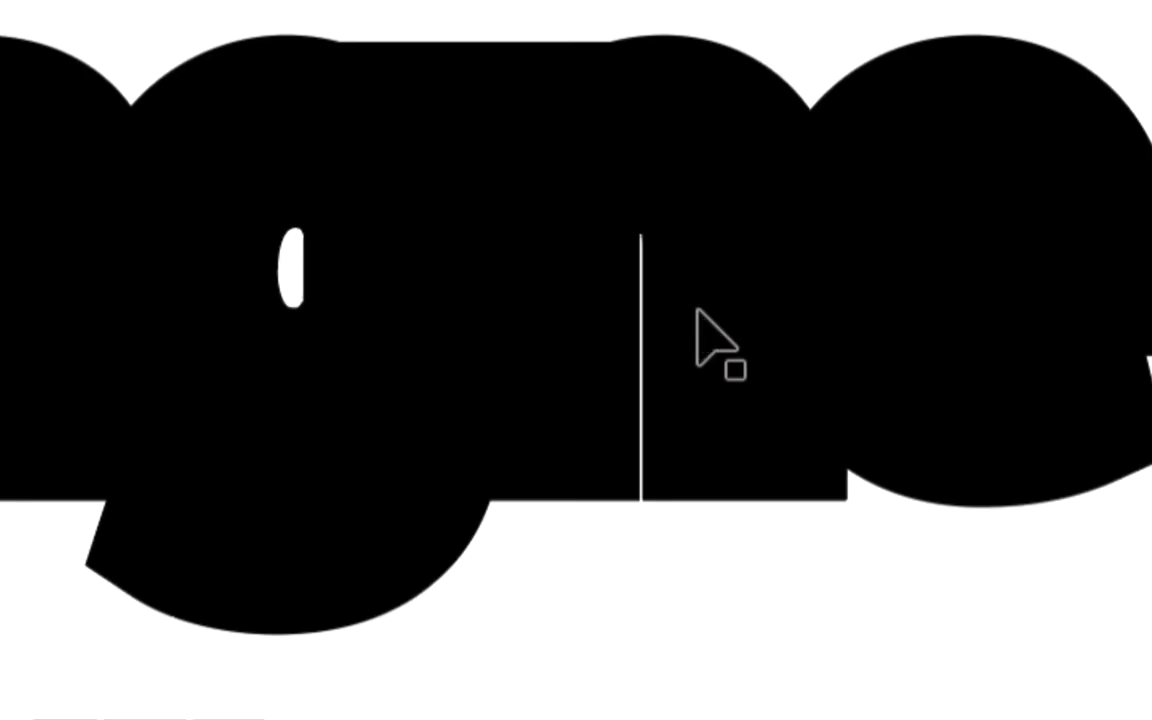
left_click(697, 308)
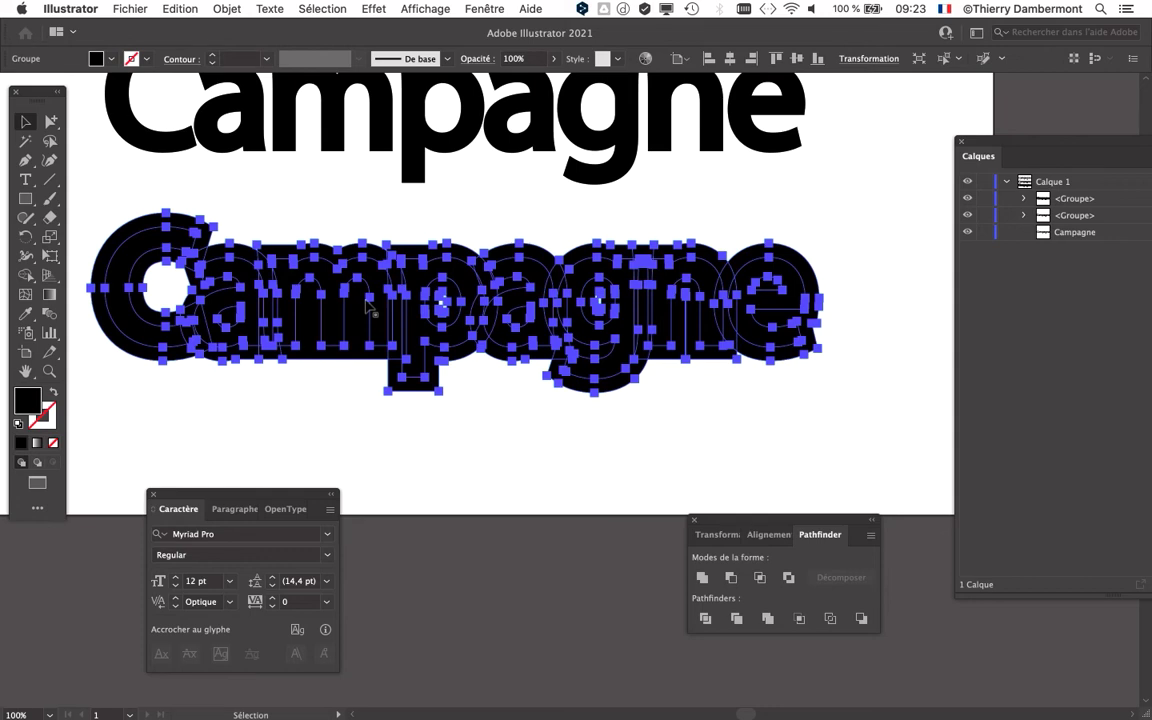
scroll(367, 307, "up", 5)
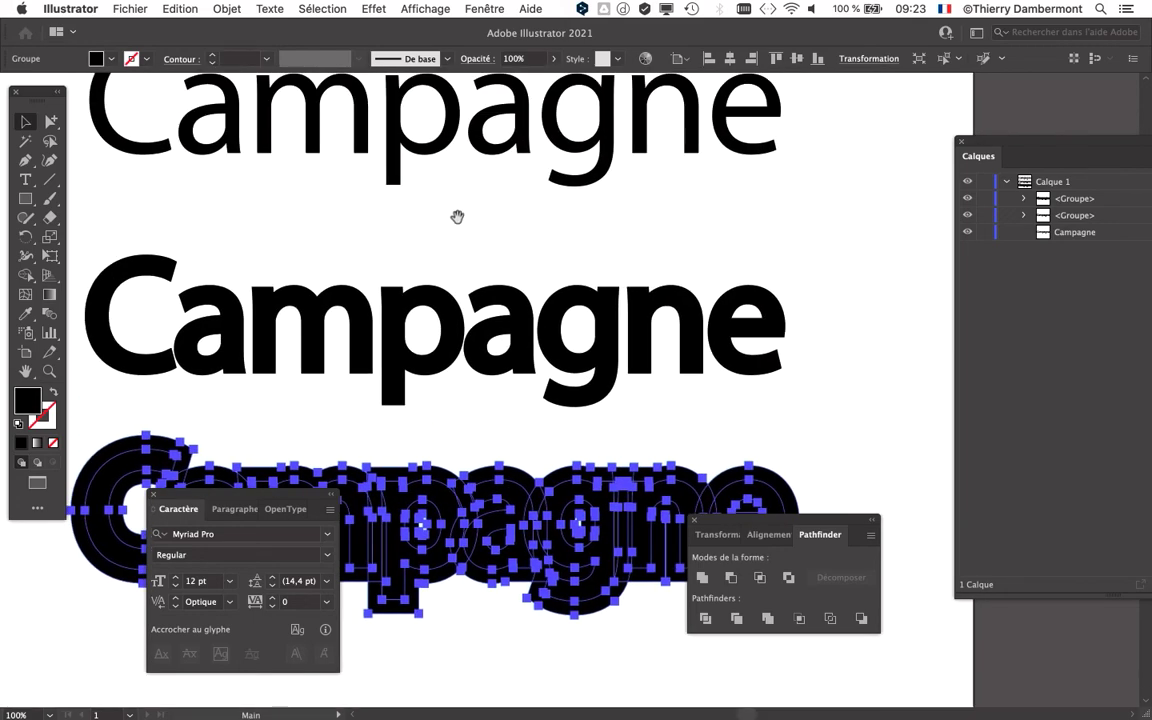
scroll(450, 195, "up", 2)
scroll(383, 153, "down", 4)
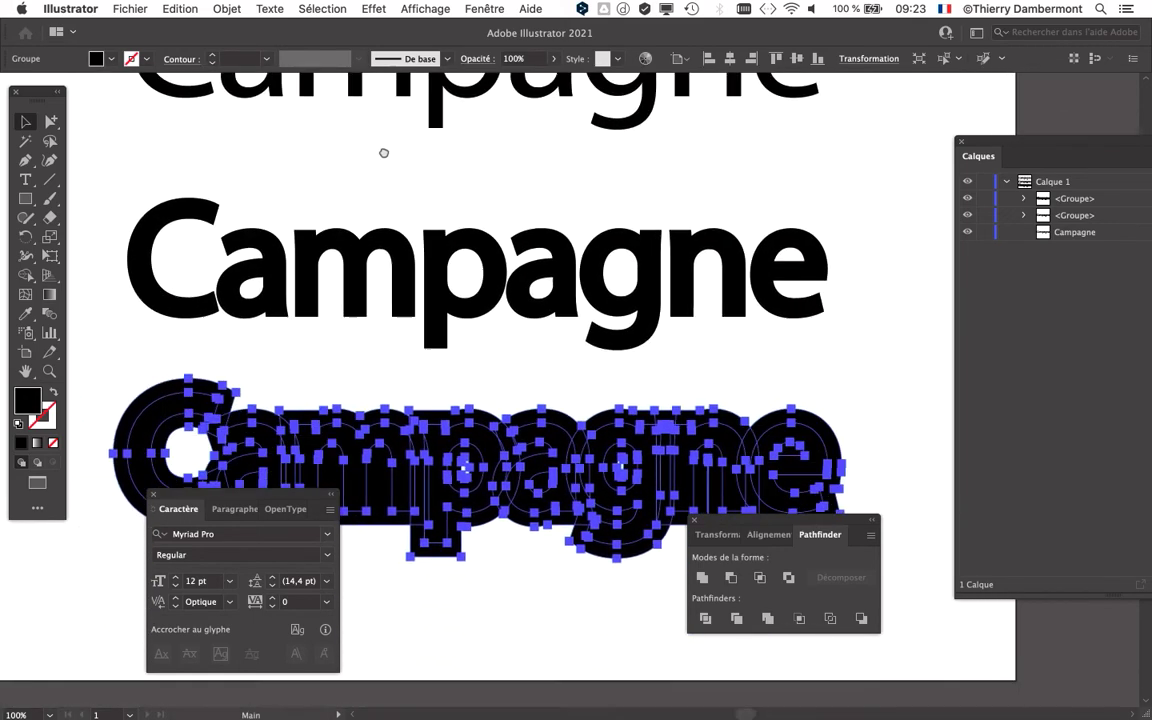
scroll(383, 153, "down", 4)
left_click(148, 188)
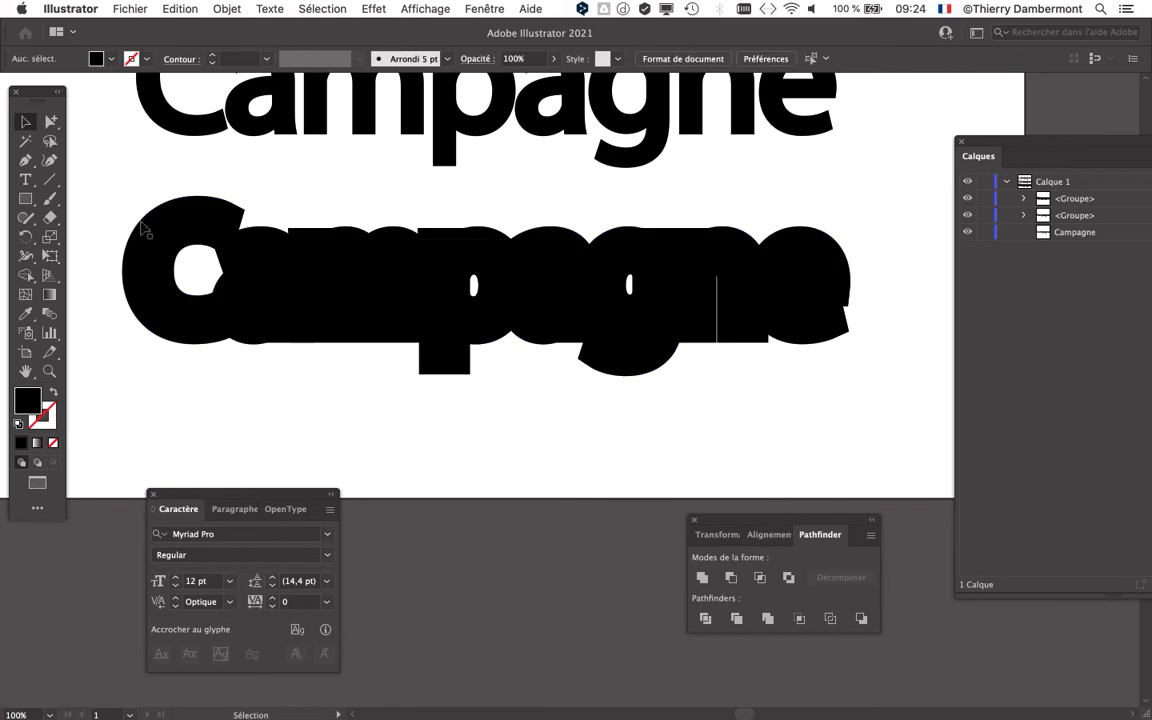
left_click(143, 230)
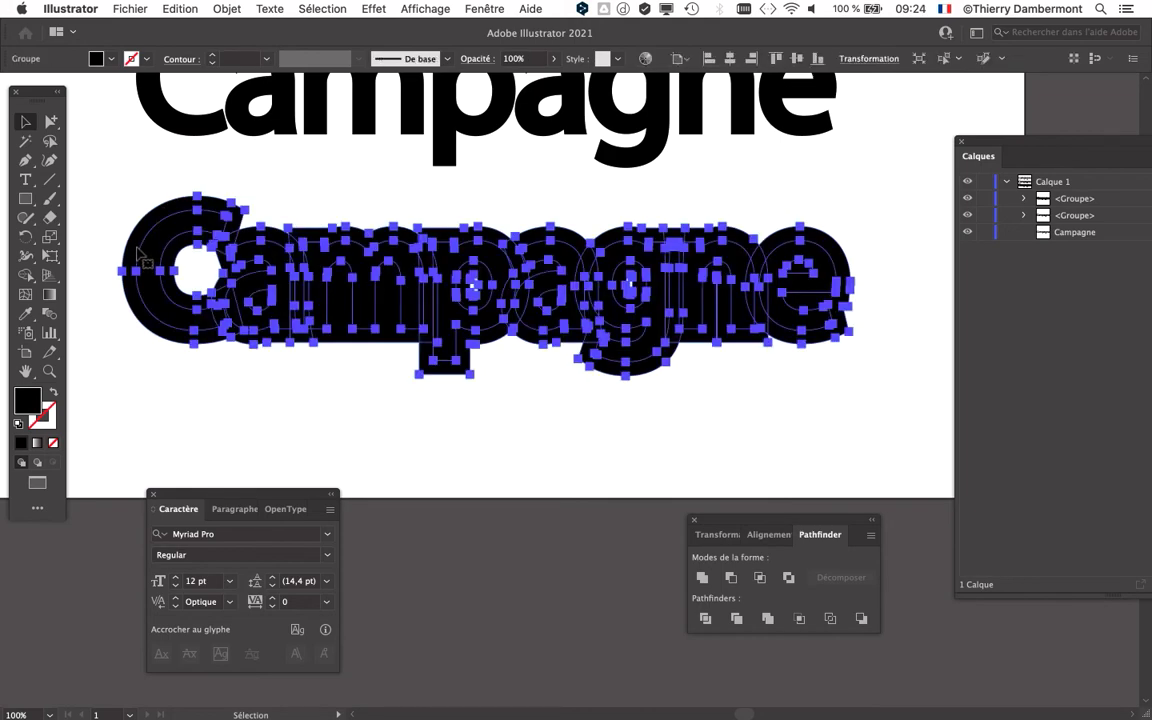
Switch to Firefox and look through the rubber key holder image results for lettering surrounded by an outline
key("super+Tab")
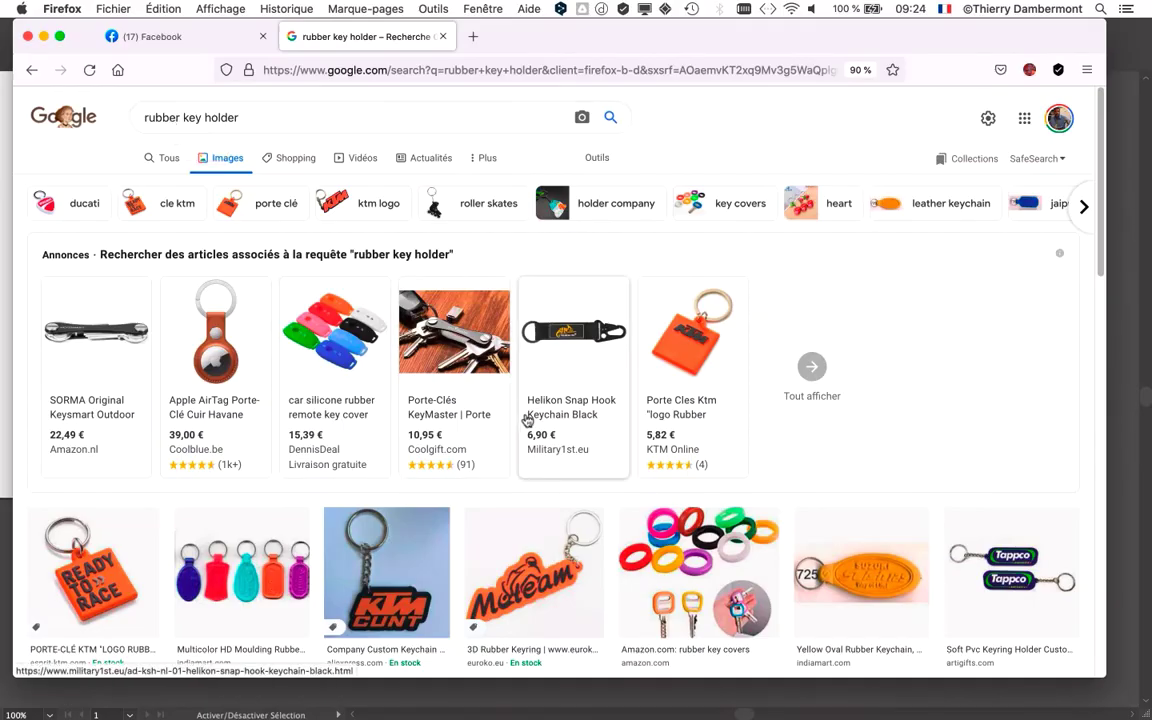
scroll(522, 432, "down", 3)
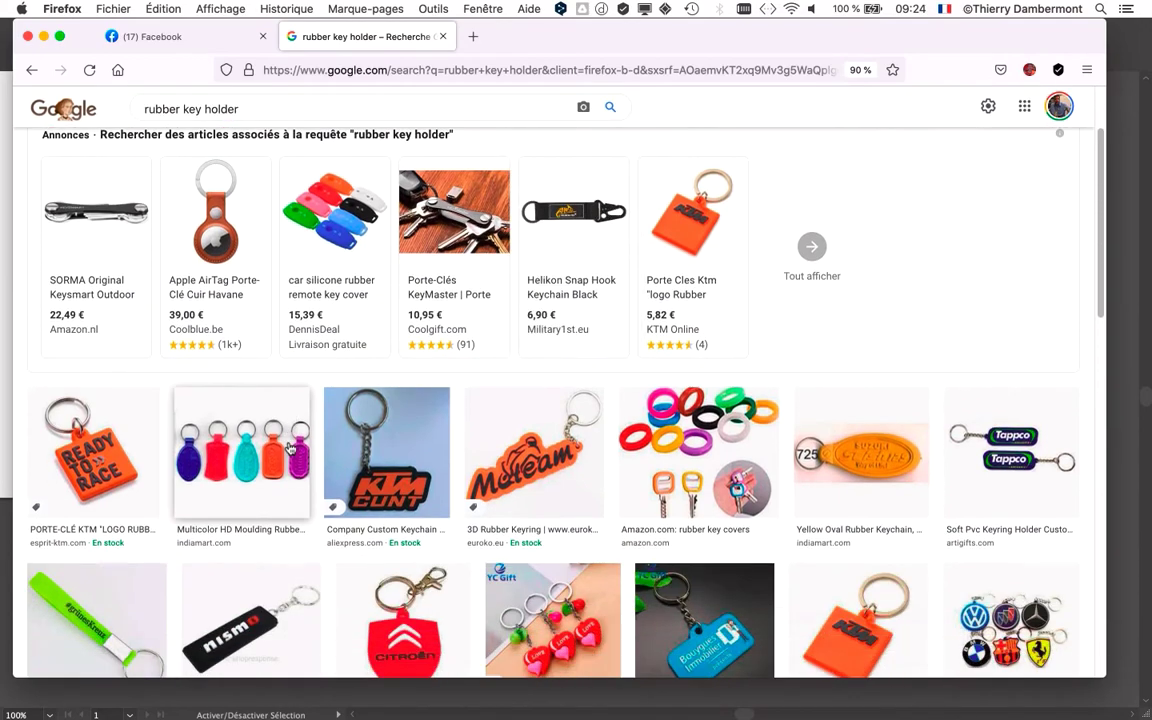
scroll(290, 447, "down", 4)
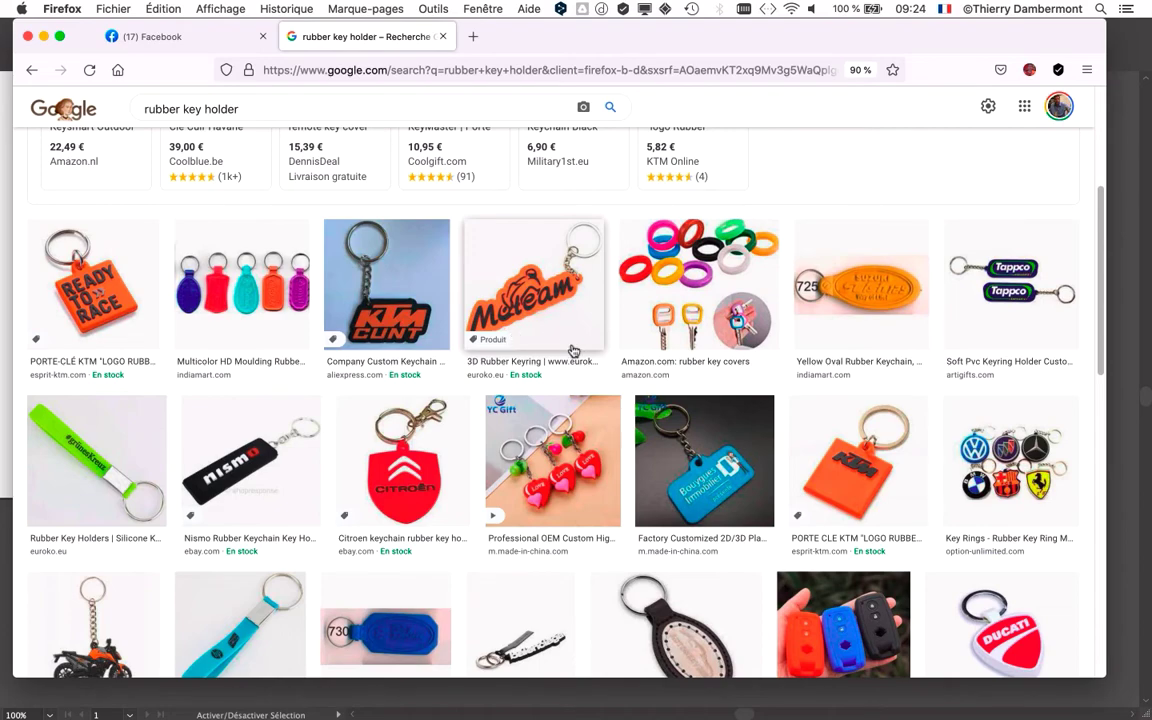
scroll(520, 330, "down", 3)
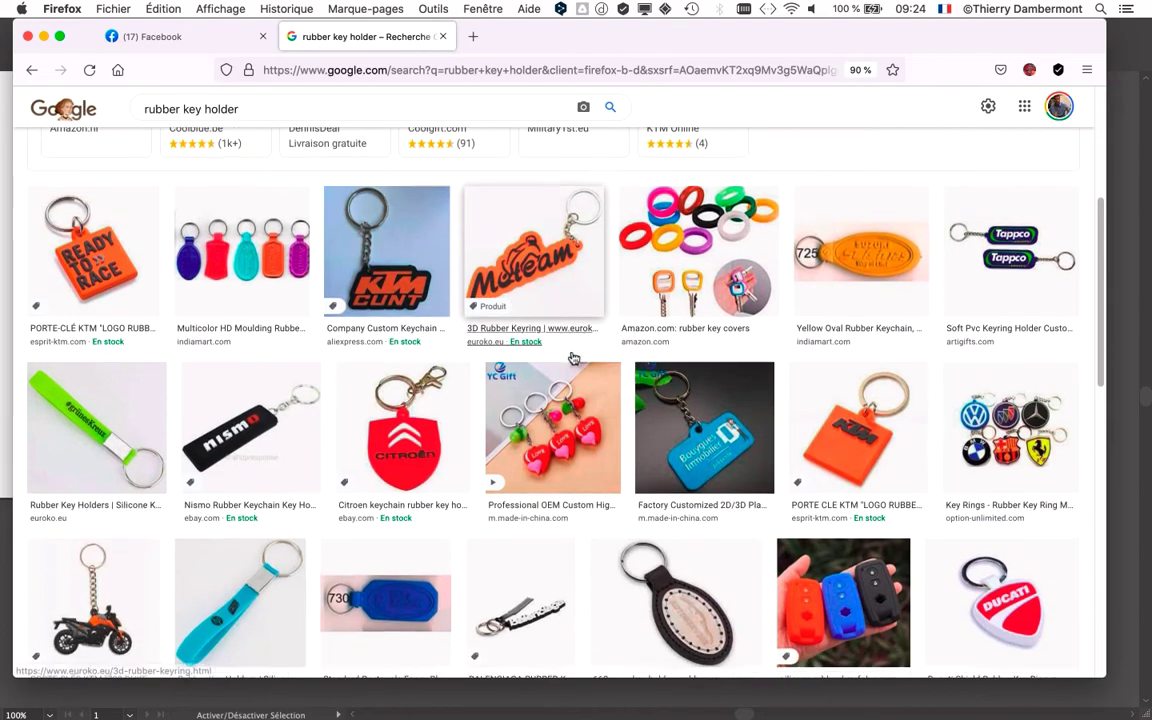
scroll(560, 350, "down", 1)
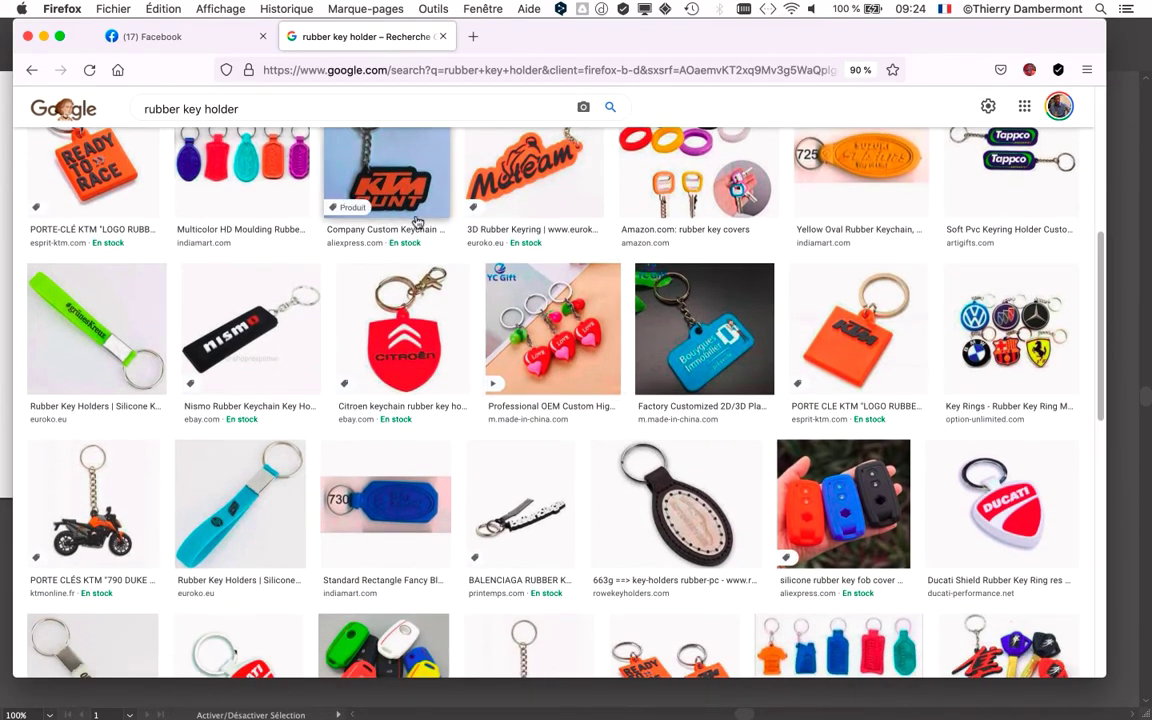
scroll(397, 229, "up", 3)
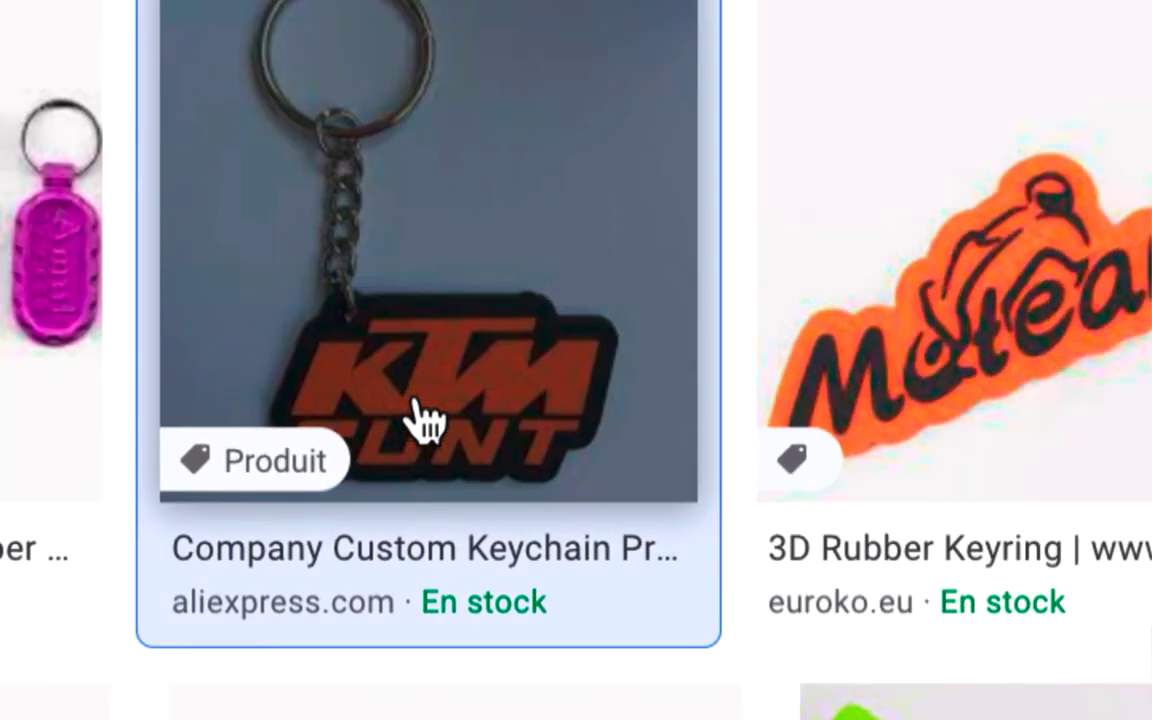
Enlarge the AliExpress KTM keychain image to examine the outline around its letters, closing the preview when finished
left_click(418, 418)
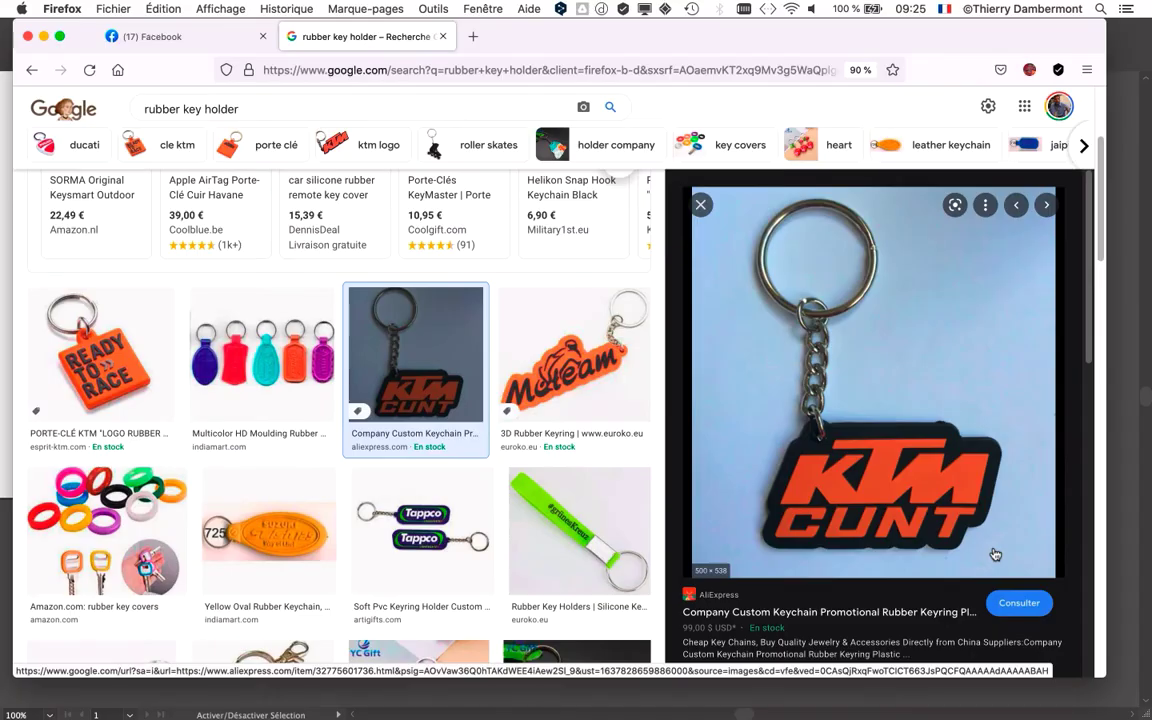
scroll(383, 285, "down", 5)
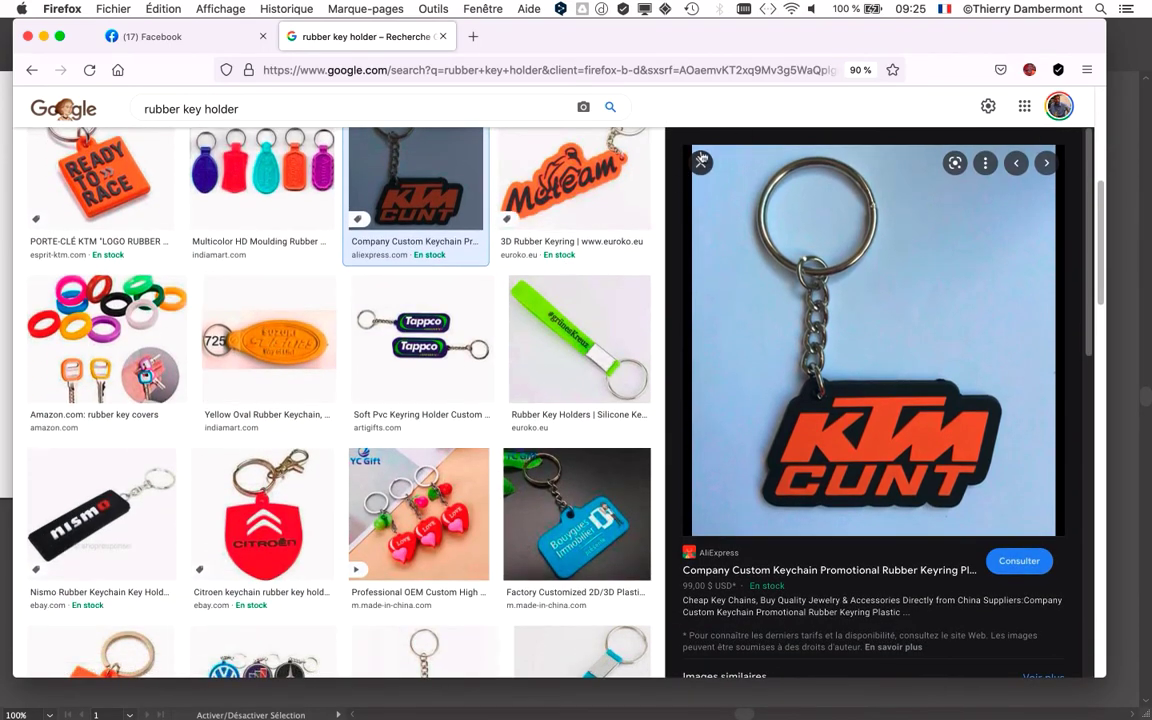
key("Escape")
Browse further rubber key holder images for contoured shapes and return to Illustrator
scroll(545, 355, "down", 3)
scroll(626, 413, "down", 5)
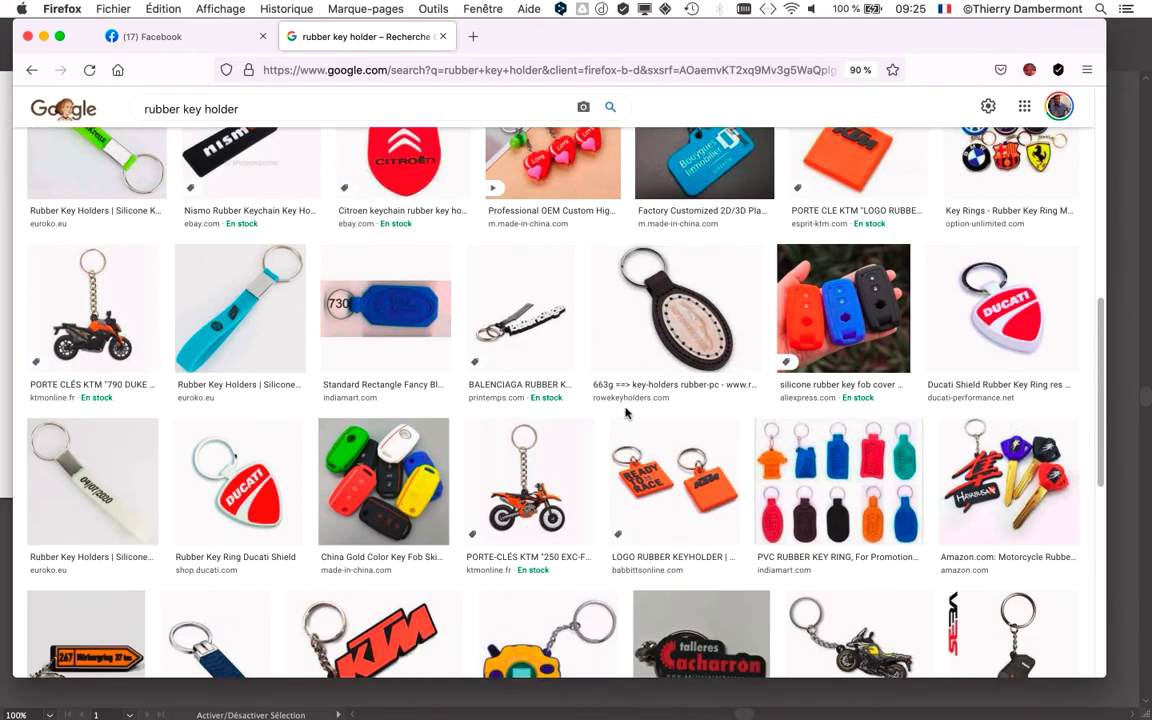
scroll(640, 412, "down", 1)
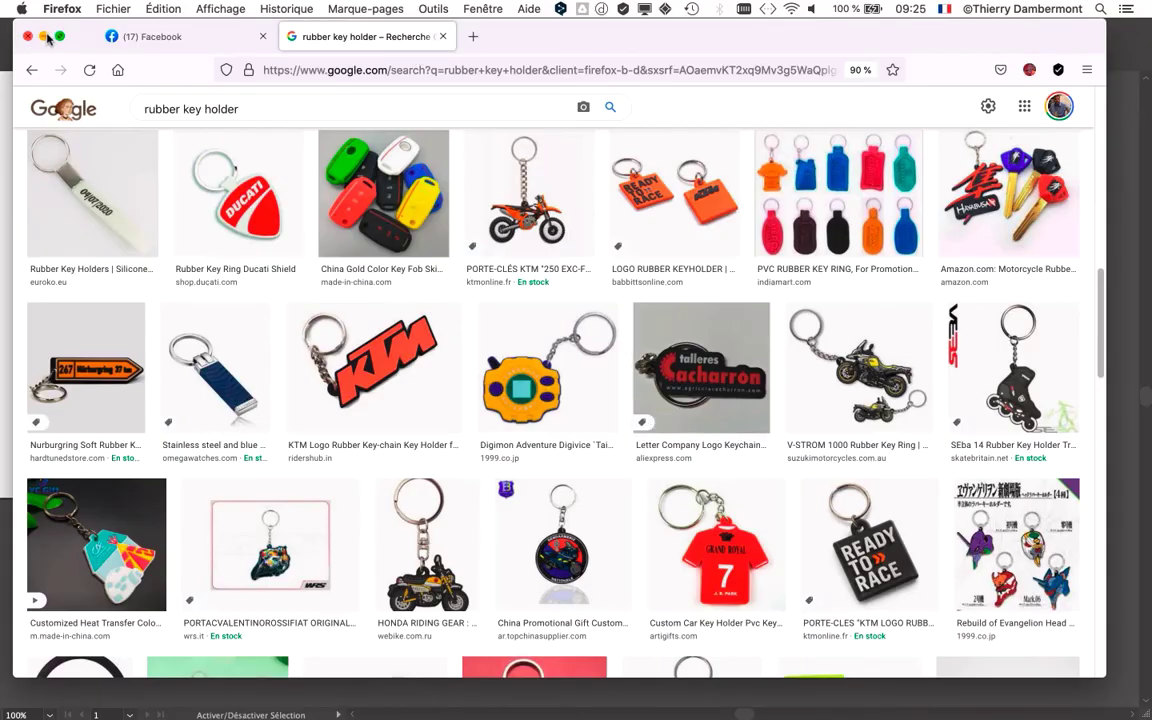
left_click(45, 37)
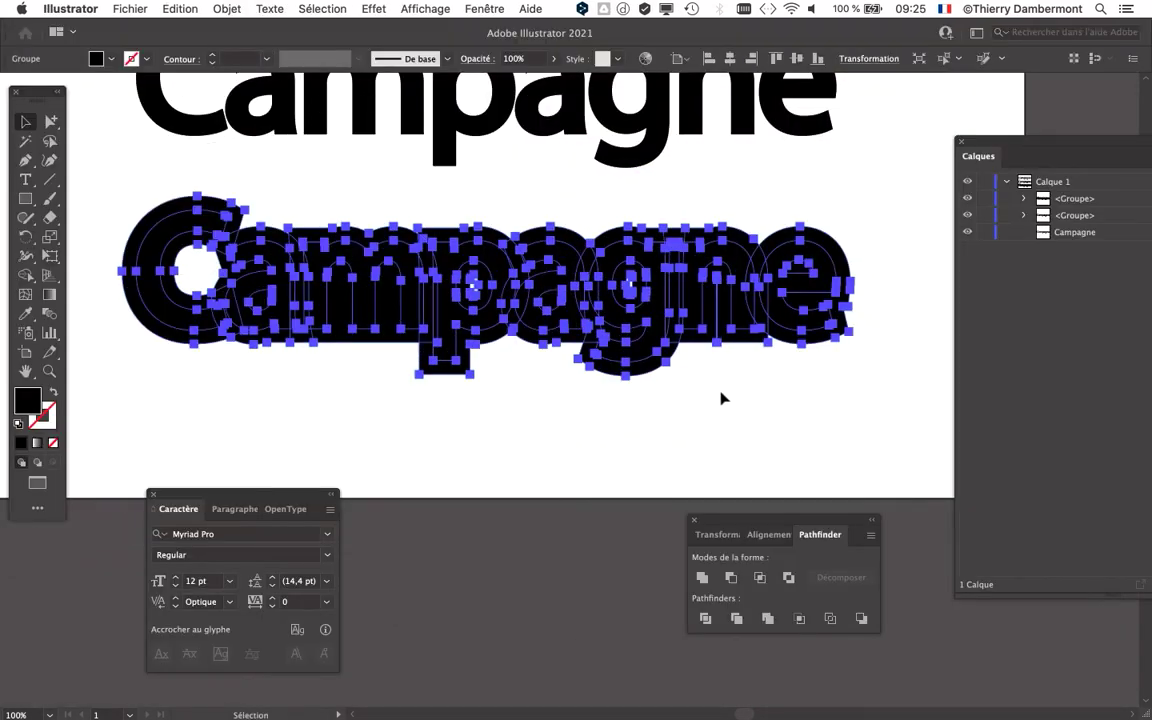
Unite the overlapping paths of the lowest Campagne group into one shape with Pathfinder and deselect it
left_click_drag(745, 519, 774, 111)
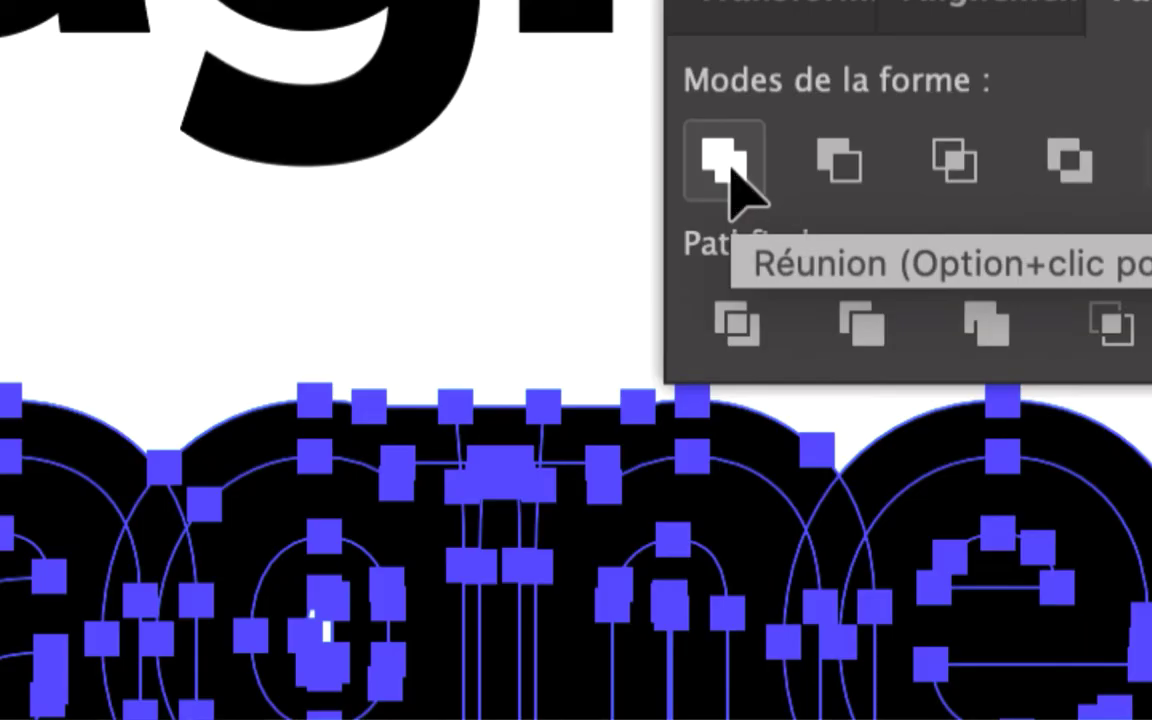
left_click(728, 165)
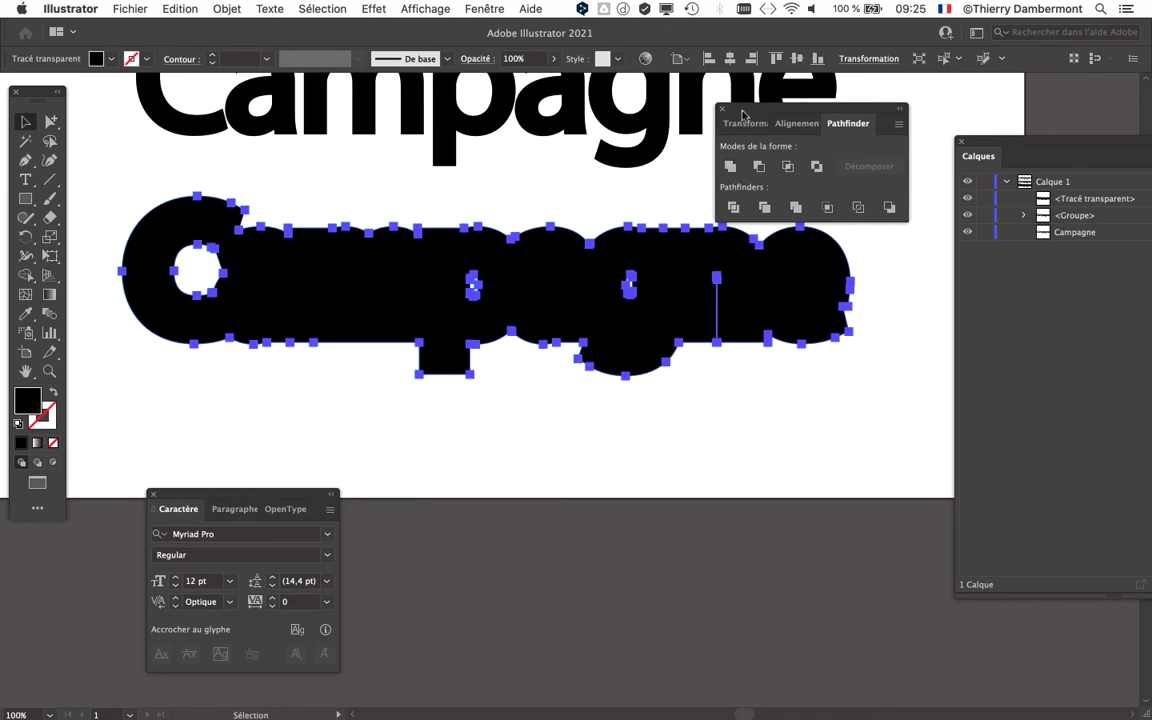
left_click_drag(742, 114, 711, 430)
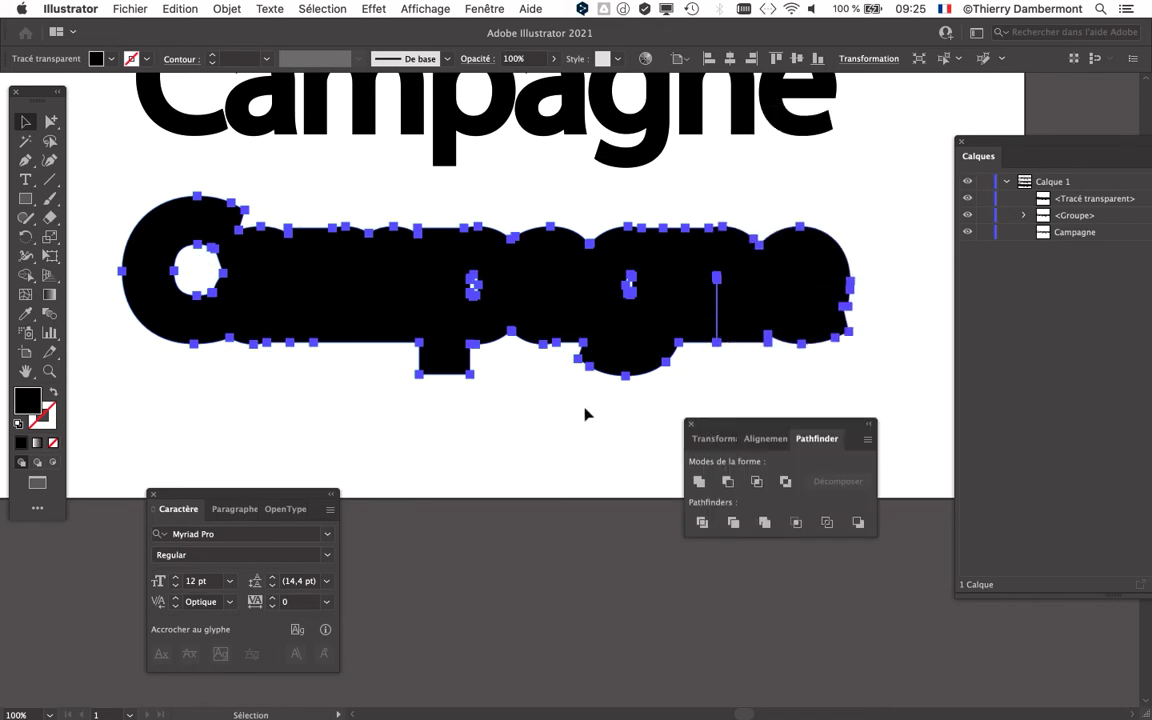
left_click(586, 414)
Save the document under the new name "texte decalages - 03.ai", accepting the Illustrator 2020 format options
left_click(122, 8)
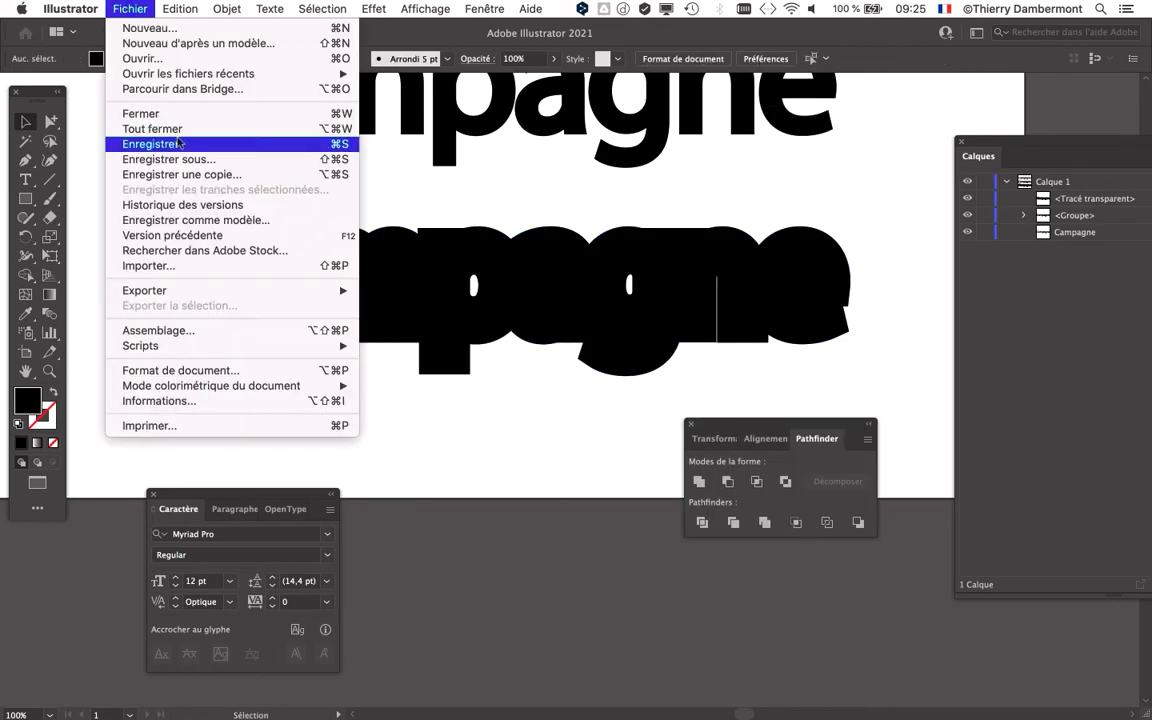
left_click(187, 160)
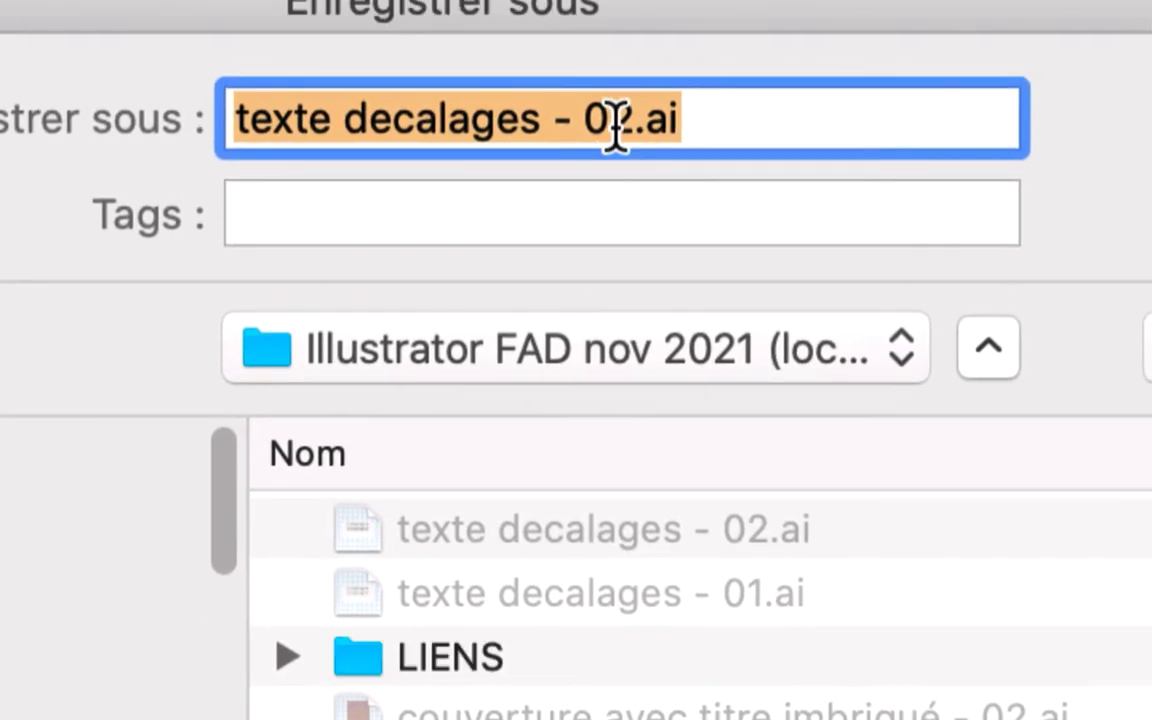
left_click_drag(619, 122, 621, 122)
type("3")
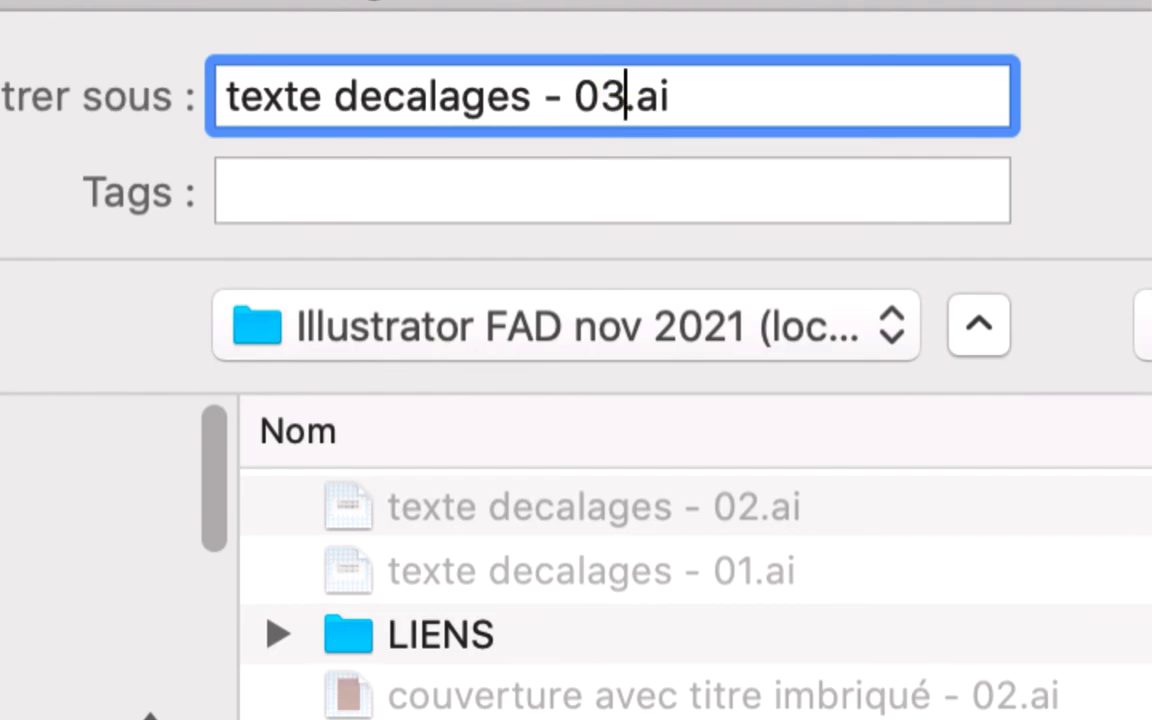
key("Return")
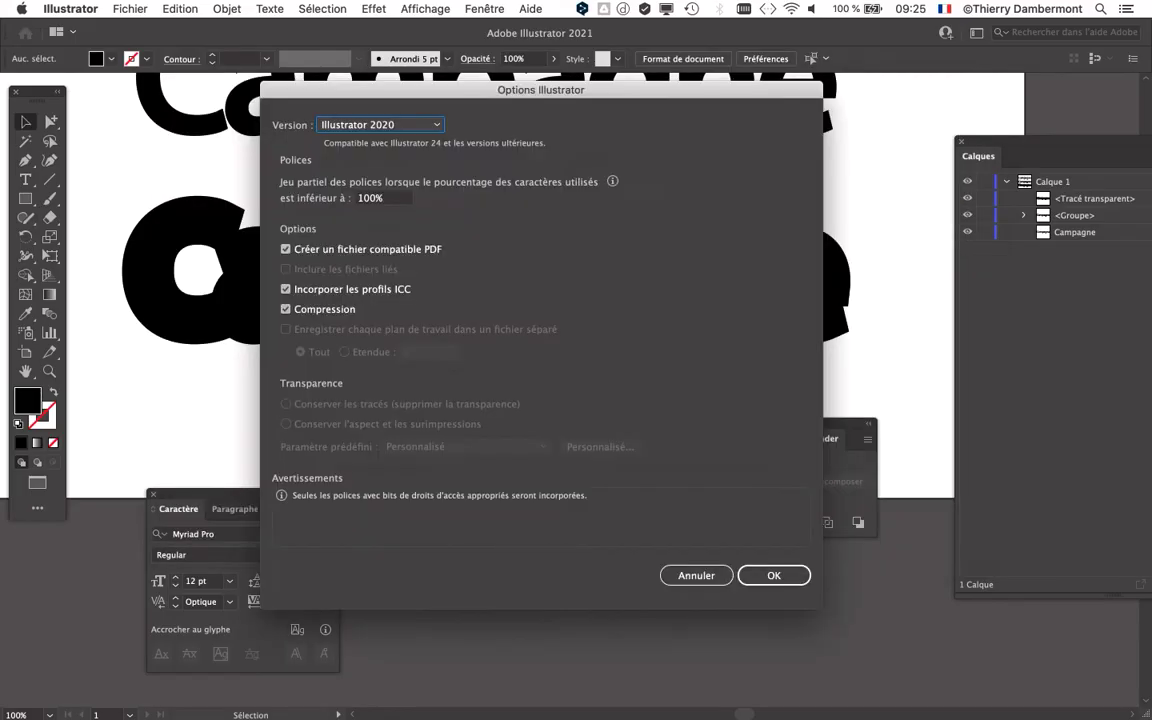
key("Return")
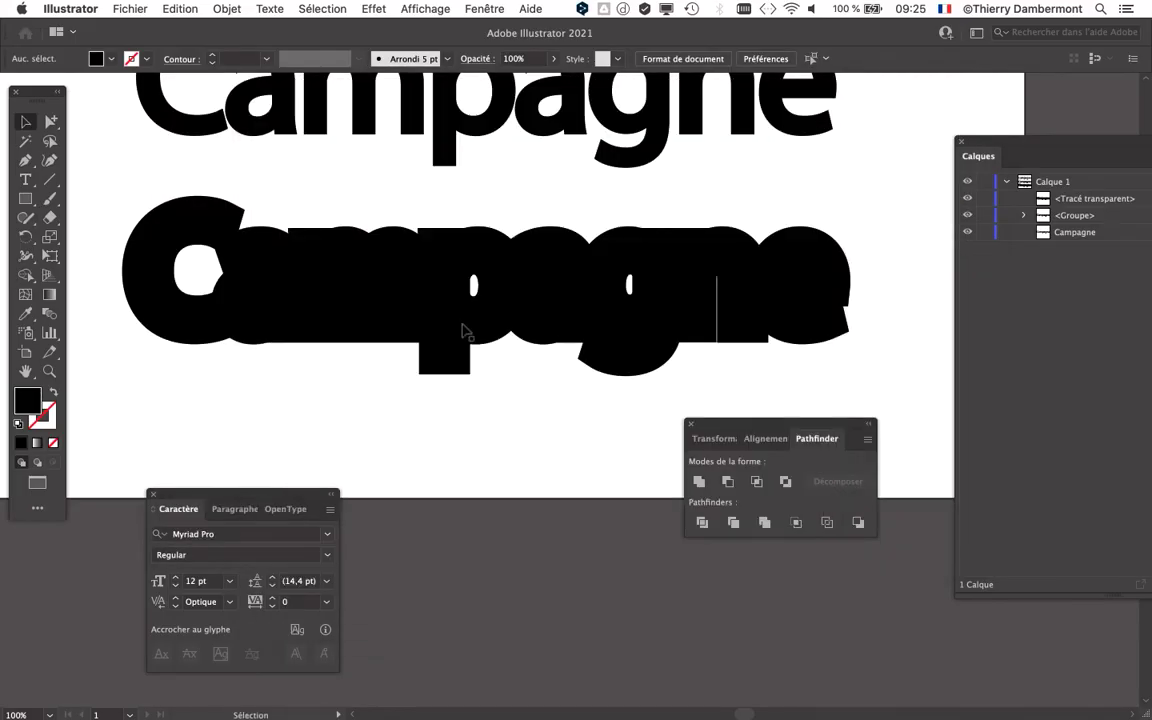
Select the united lowest Campagne shape and display the Graphic Styles panel over the artboard
left_click(302, 256)
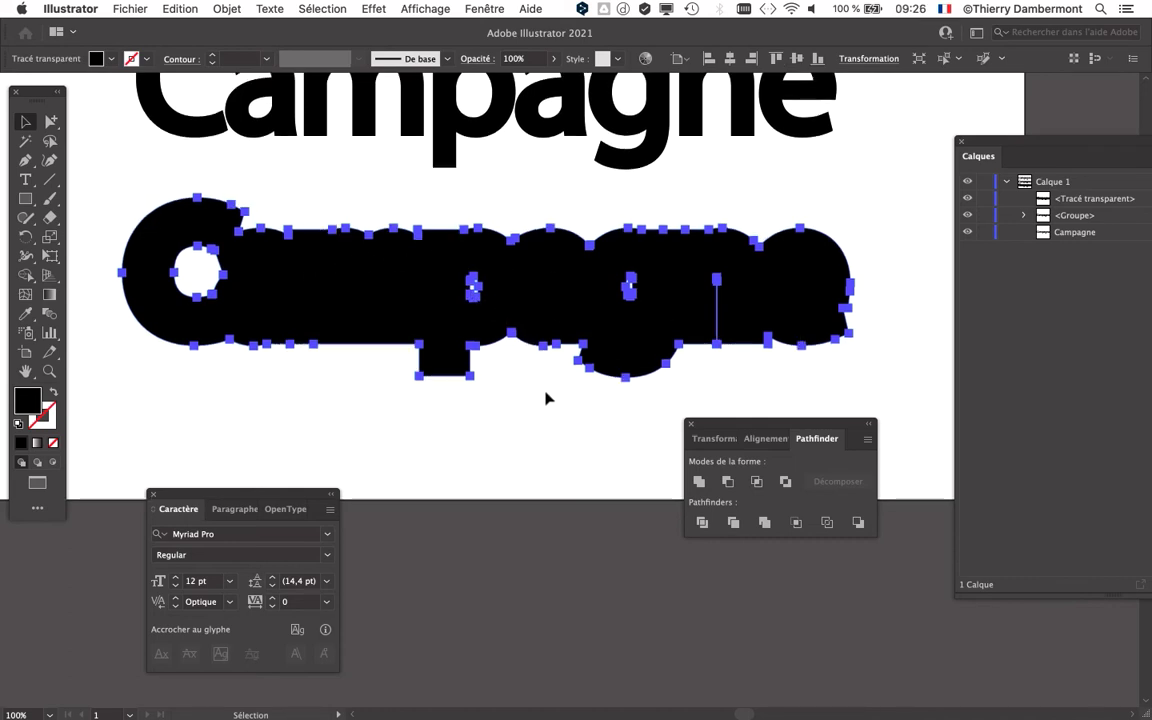
key("super+minus")
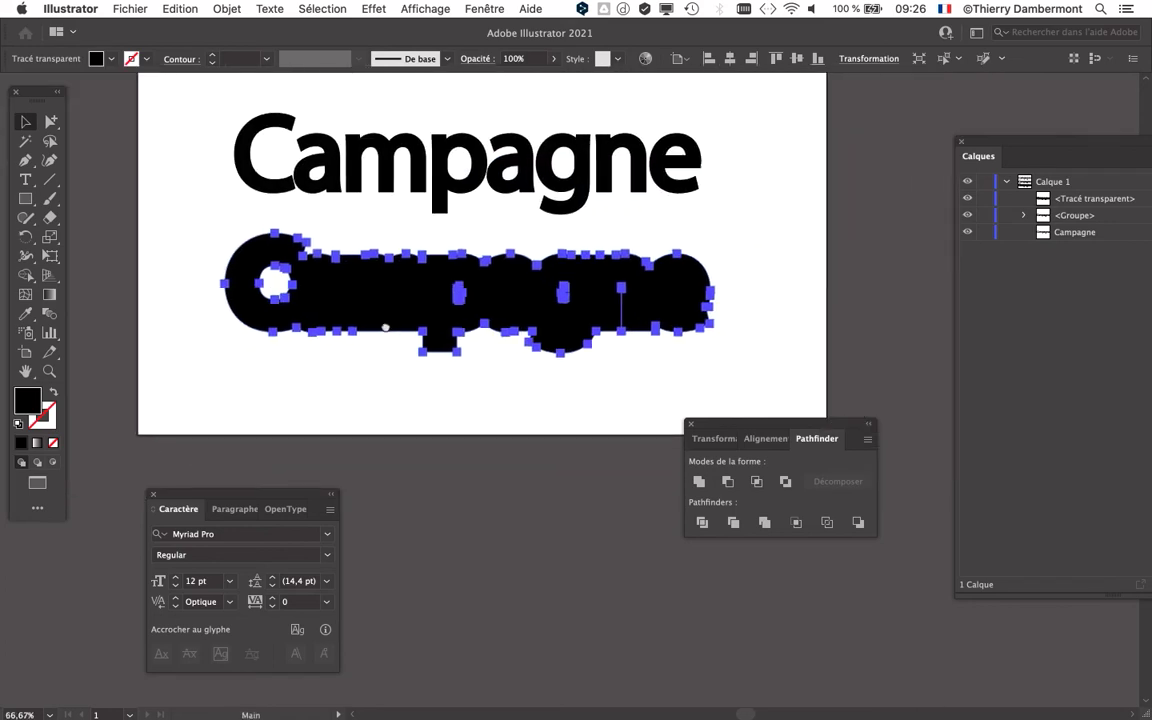
left_click_drag(385, 327, 349, 263)
key("super+plus")
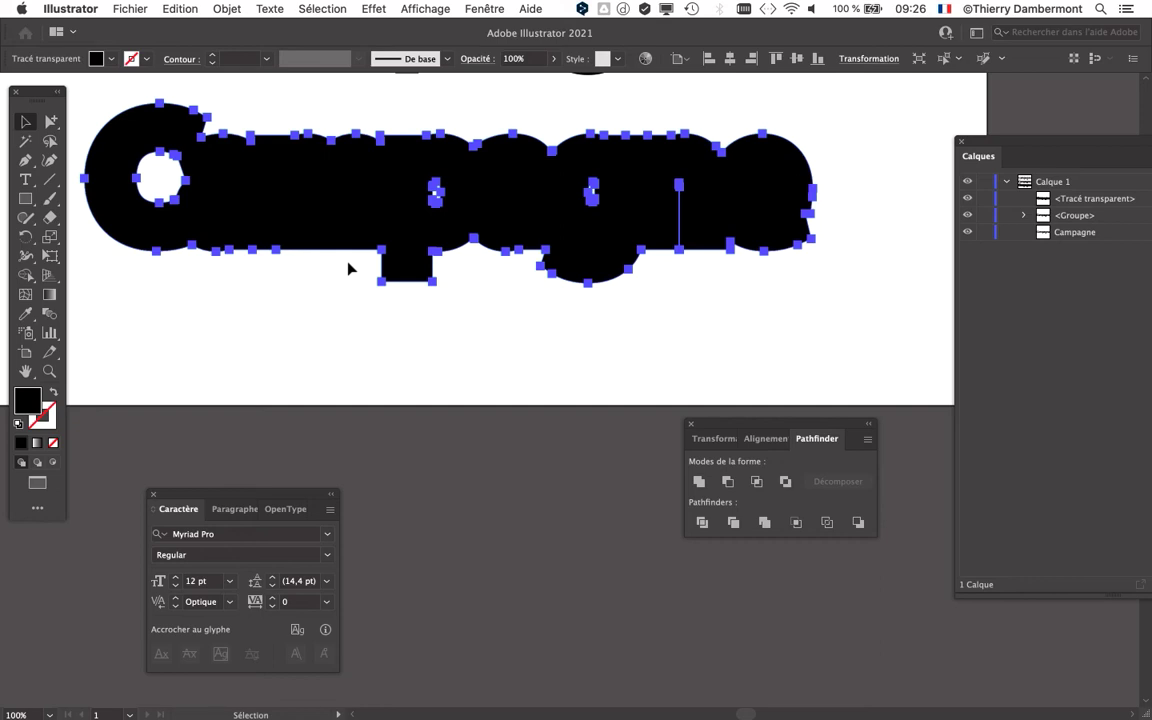
left_click(485, 8)
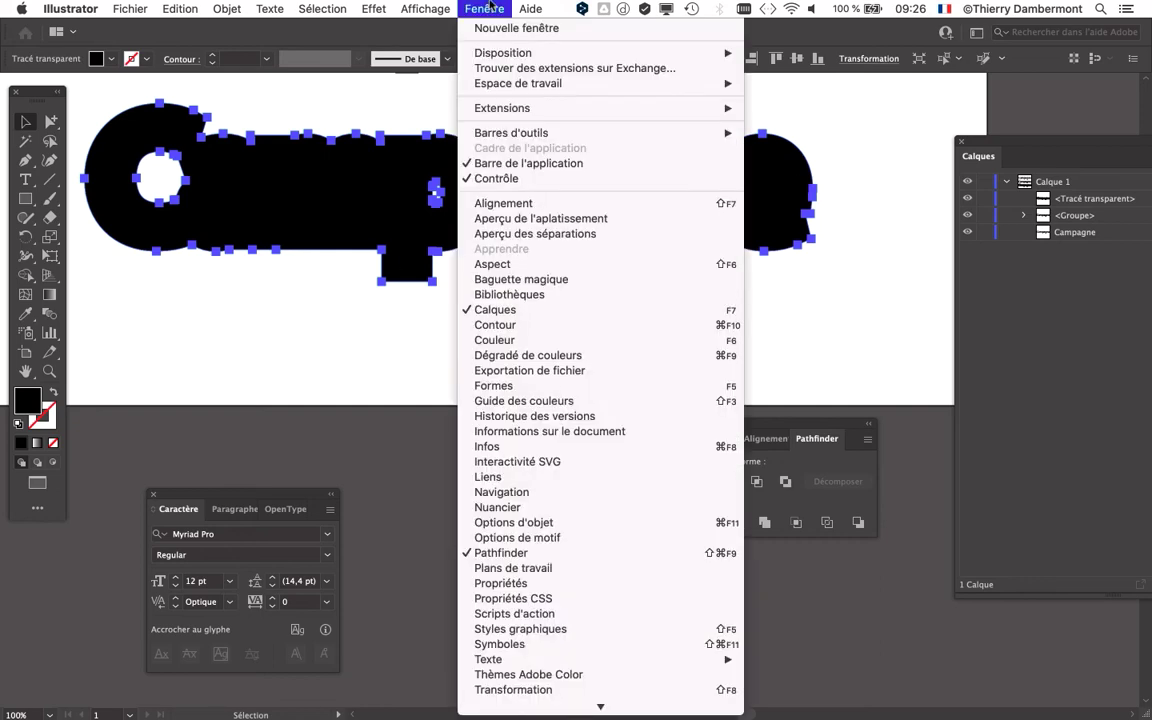
left_click(521, 629)
left_click_drag(849, 128, 702, 107)
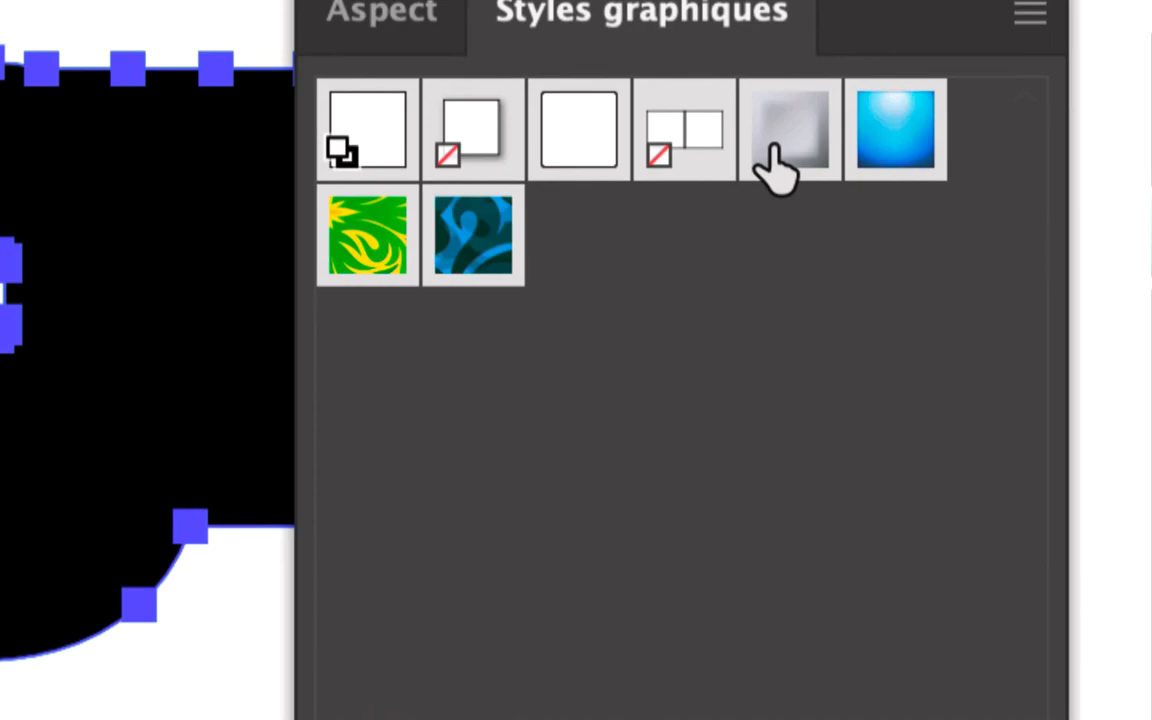
Try the Biseau adouci and glossy blue graphic styles on the united shape, keeping the styles panel clear of it
left_click(920, 200)
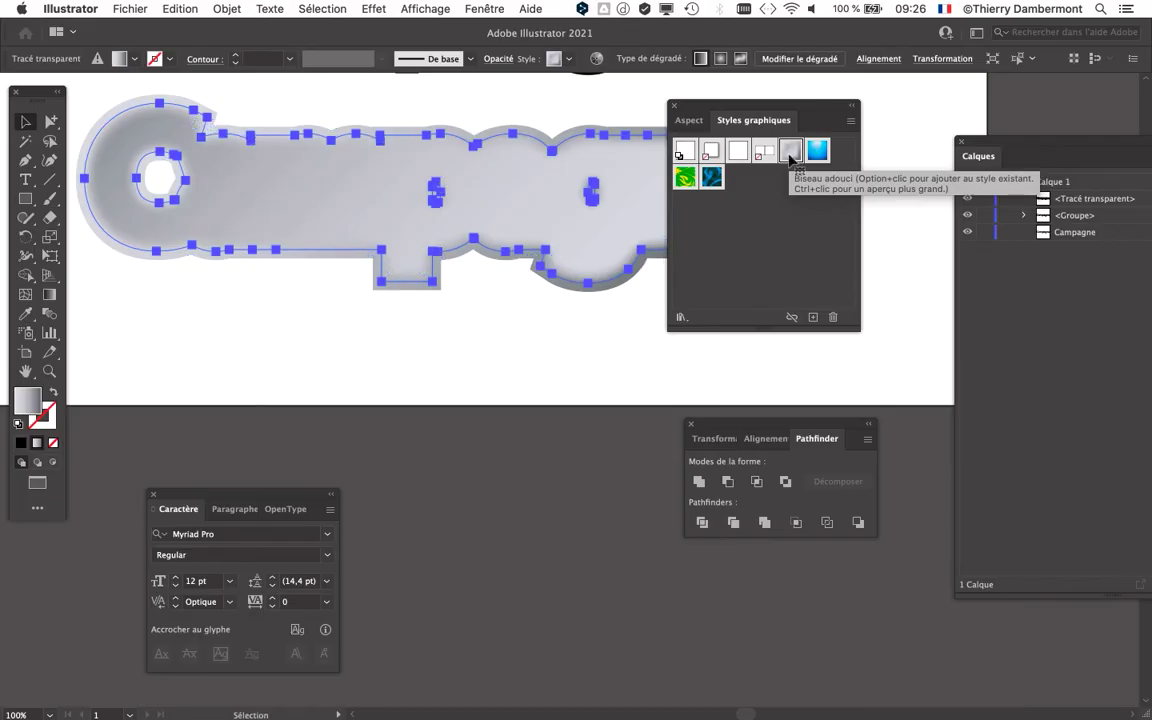
left_click_drag(757, 101, 498, 338)
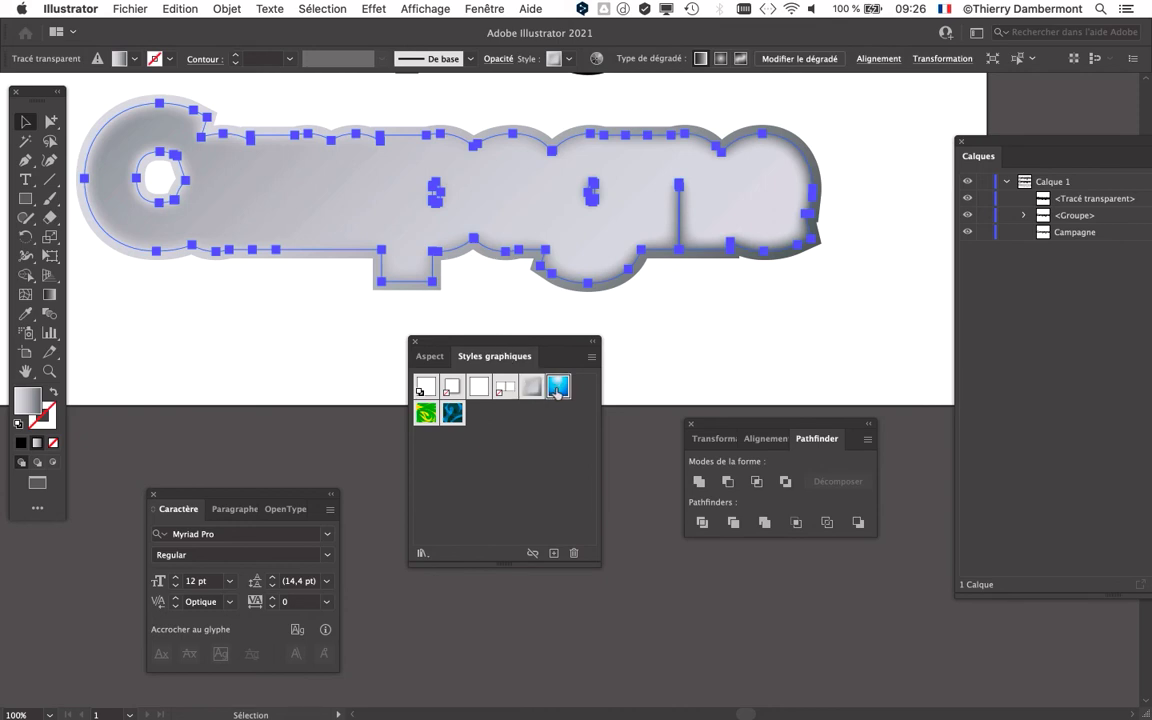
left_click(558, 387)
left_click(533, 389)
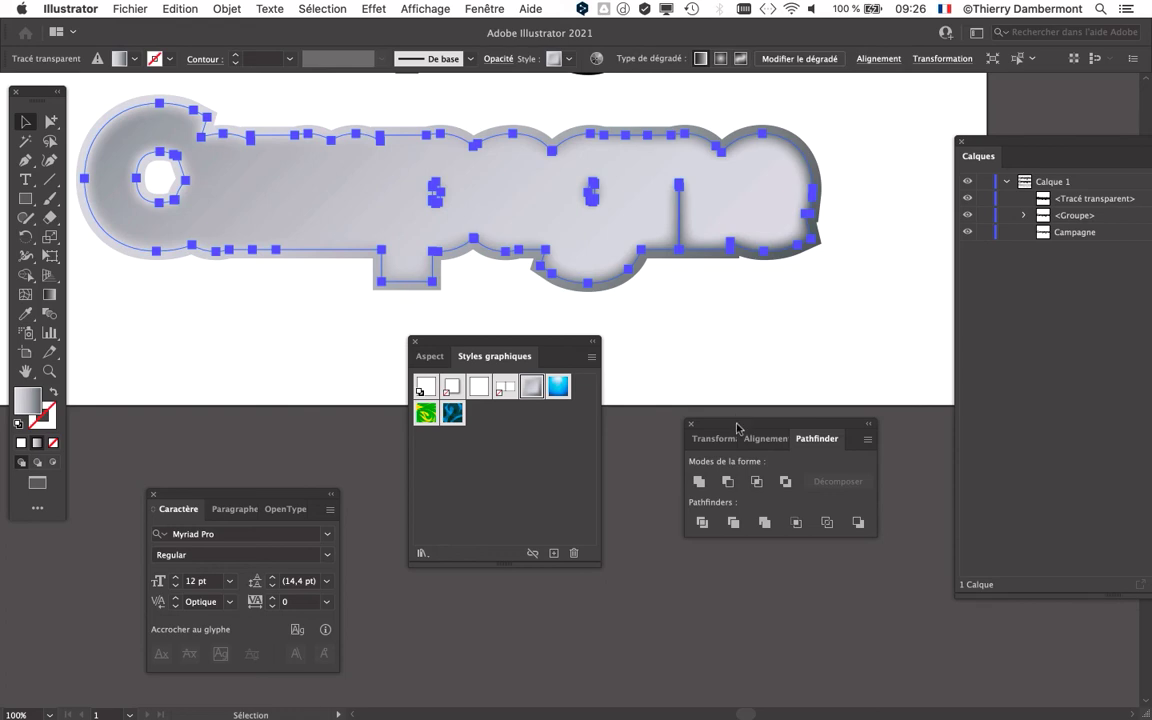
Rearrange the Pathfinder and Graphic Styles panels around the artwork and open the Boutons et transformations style library
left_click_drag(736, 427, 173, 335)
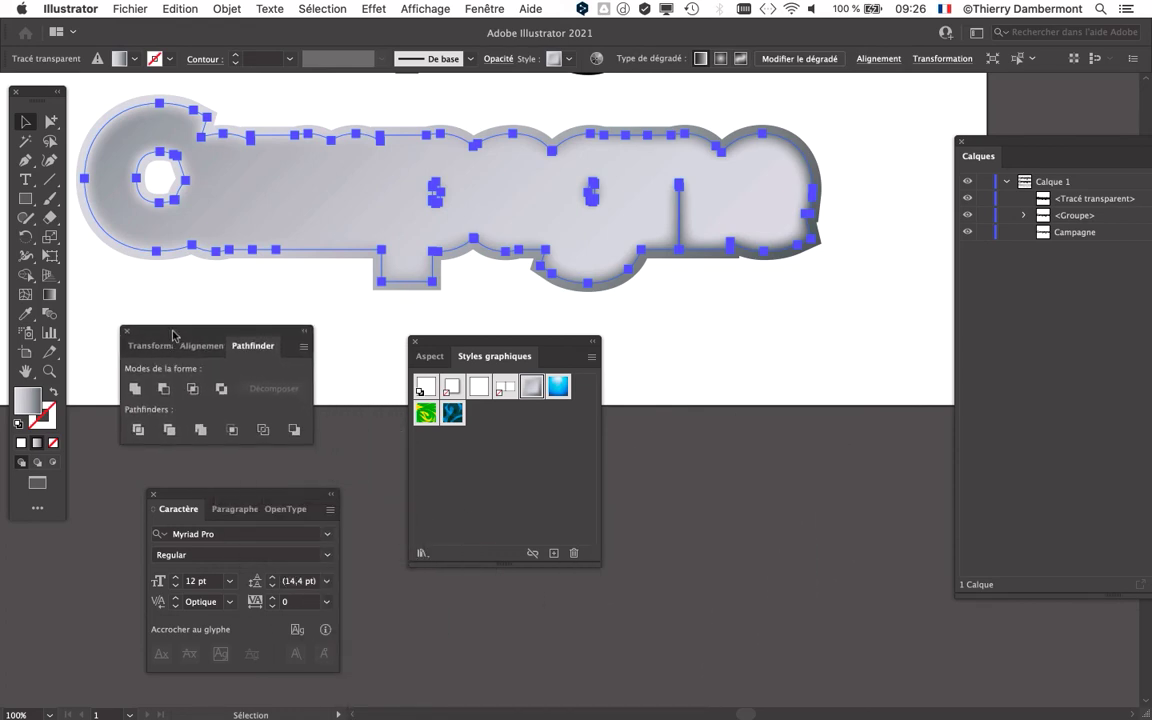
left_click_drag(417, 346, 685, 310)
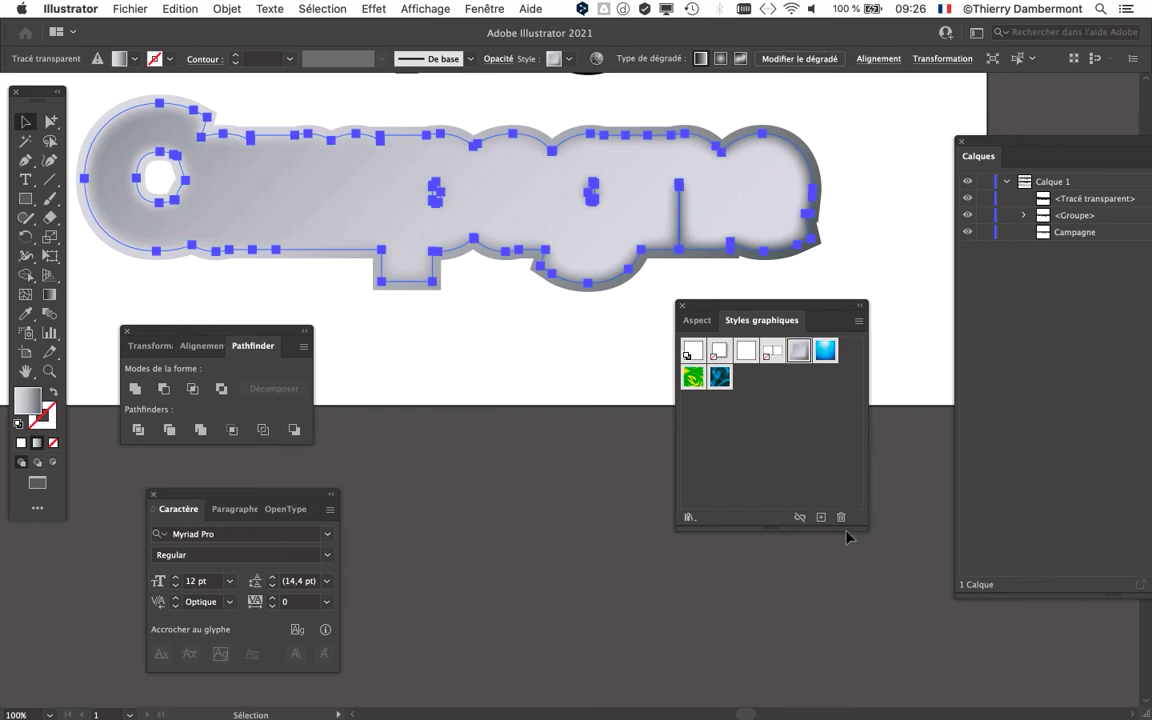
left_click_drag(862, 528, 867, 477)
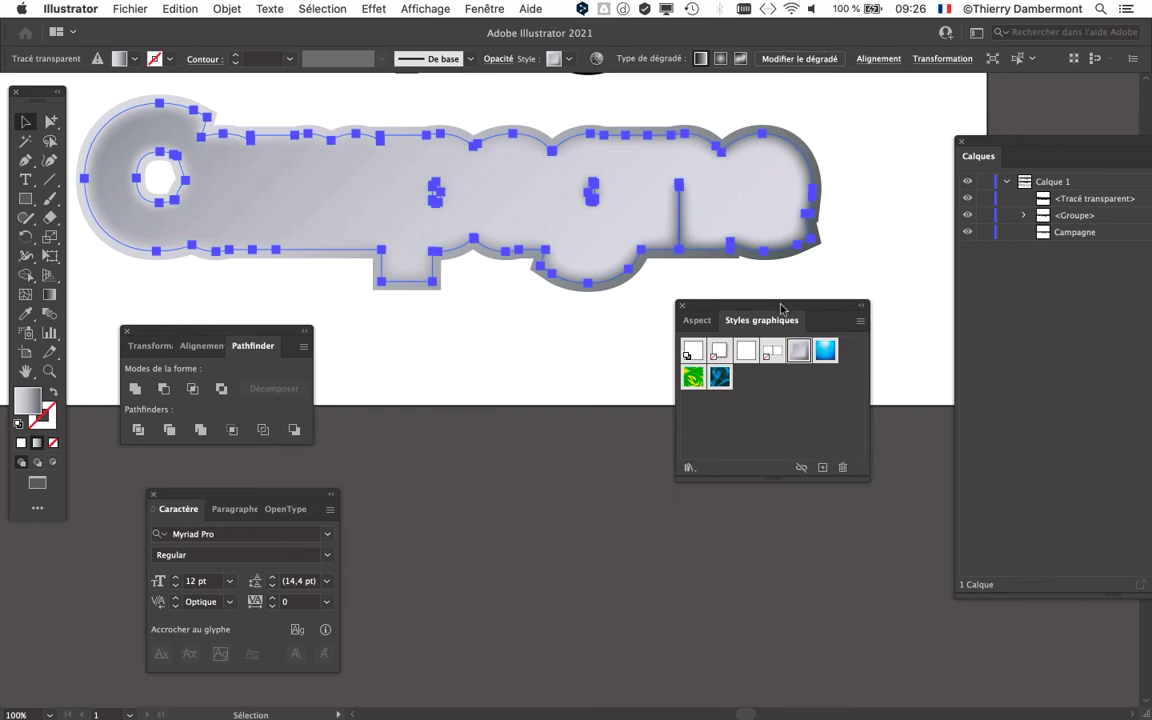
left_click_drag(781, 307, 800, 177)
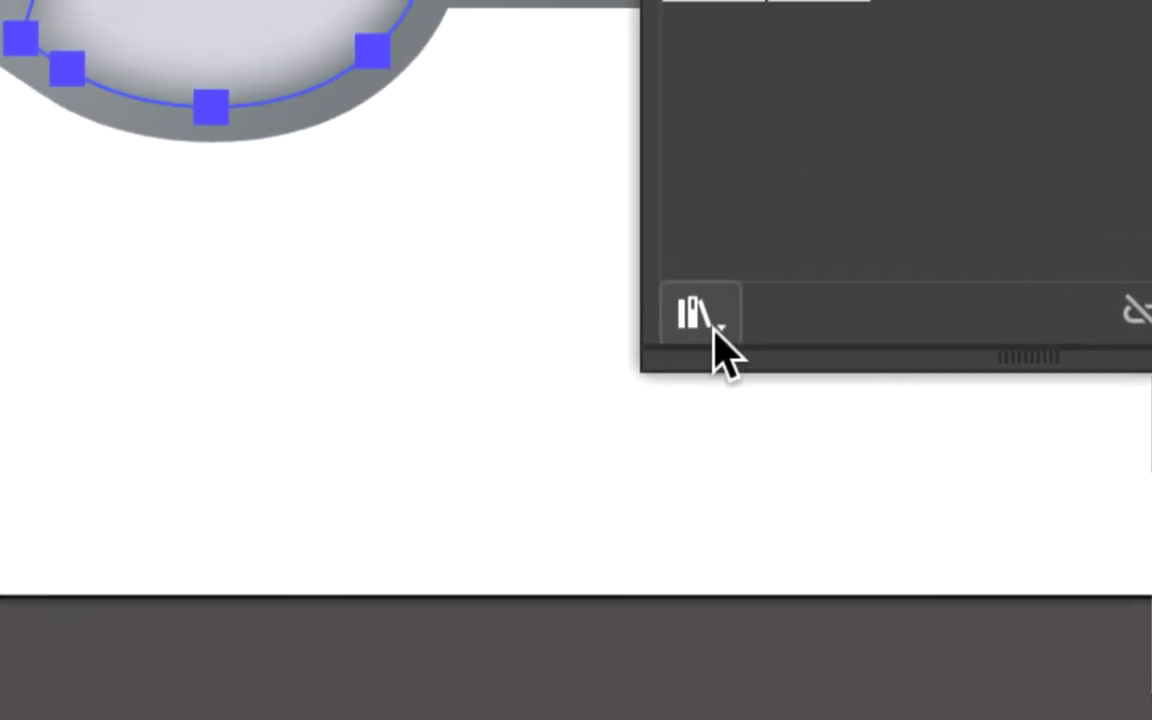
left_click(714, 328)
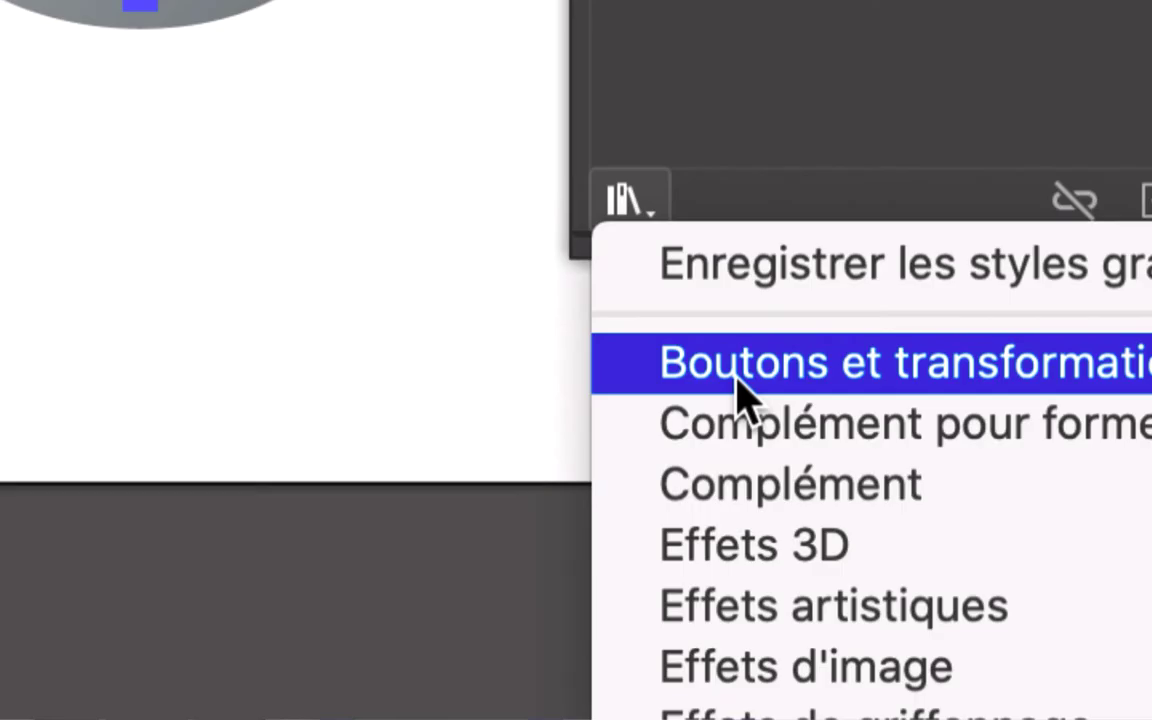
left_click(778, 392)
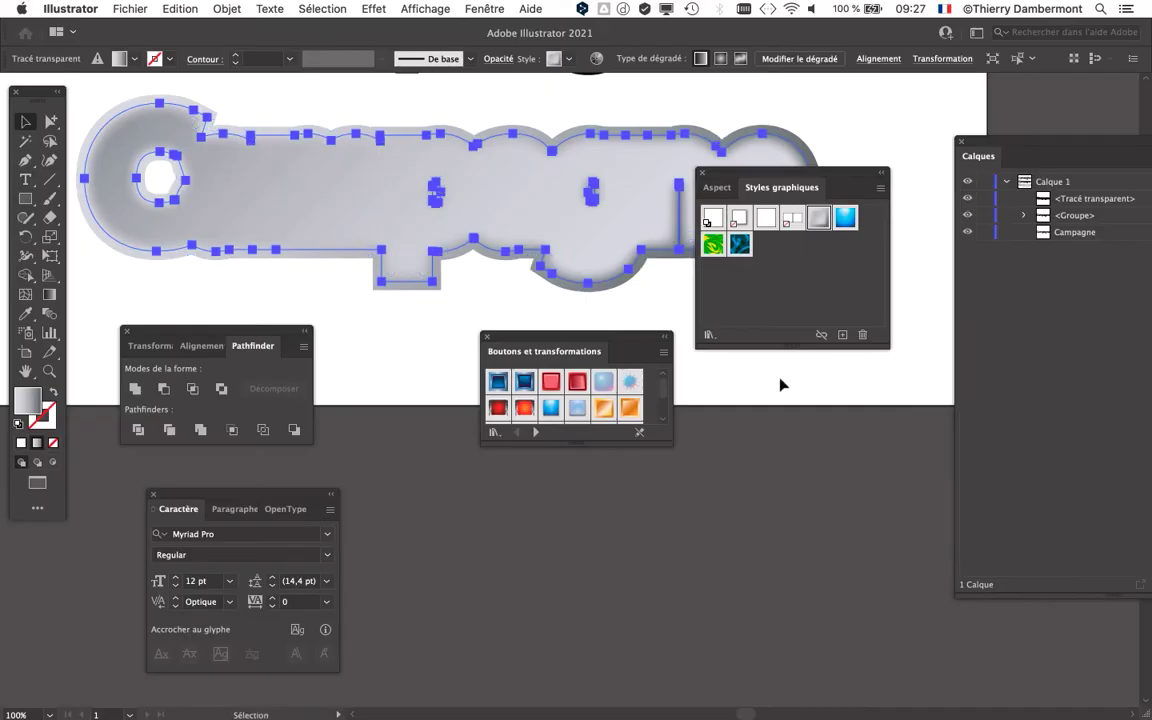
Move the Graphic Styles panel away and enlarge the Boutons et transformations library so all its swatches show
left_click_drag(712, 172, 552, 562)
left_click_drag(553, 340, 695, 148)
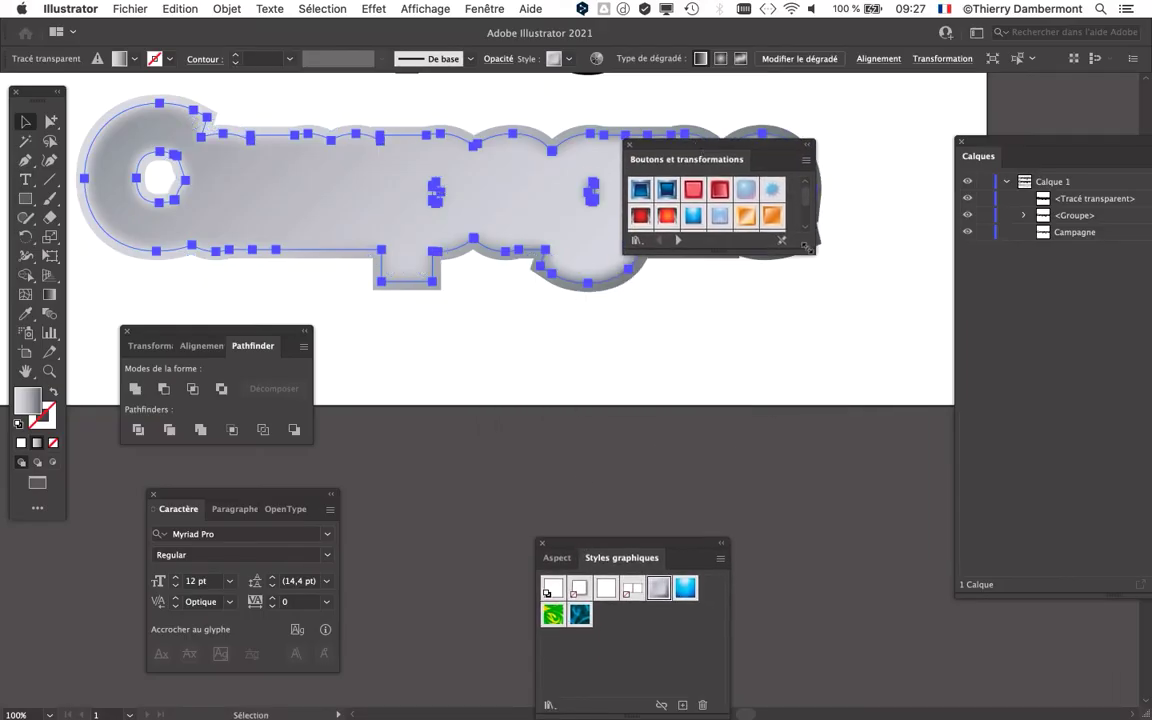
left_click_drag(806, 245, 813, 320)
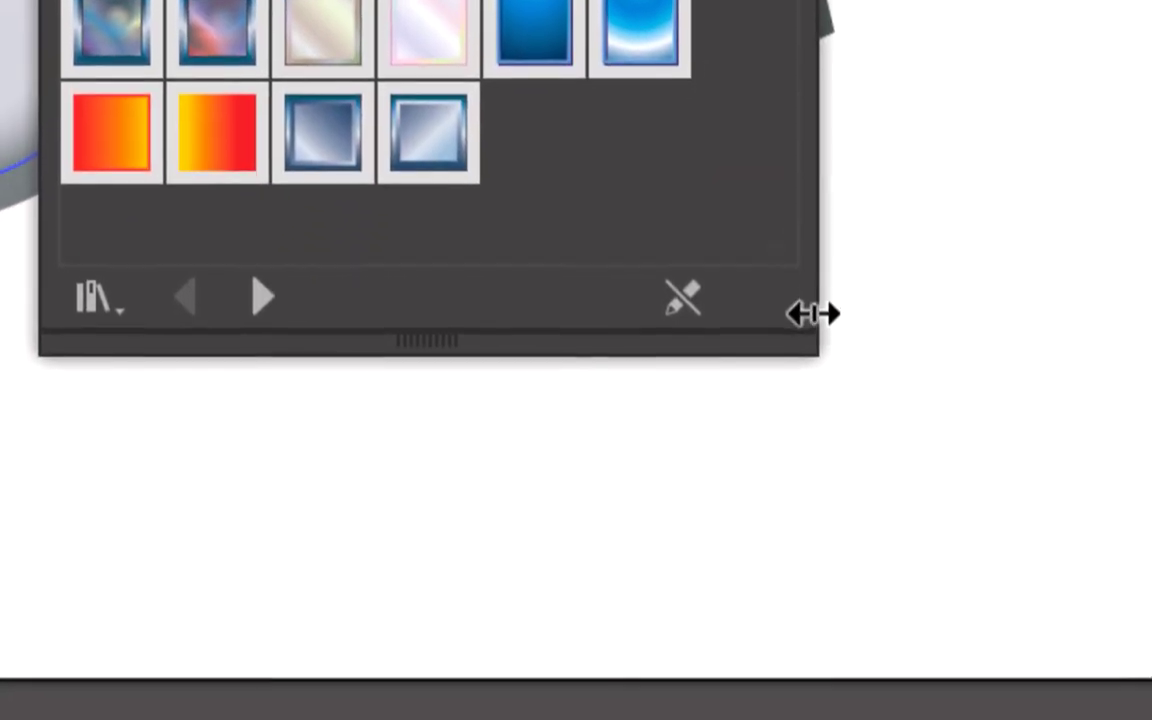
mouse_move(810, 318)
left_mouse_down()
mouse_move(807, 244)
mouse_move(810, 316)
left_mouse_up()
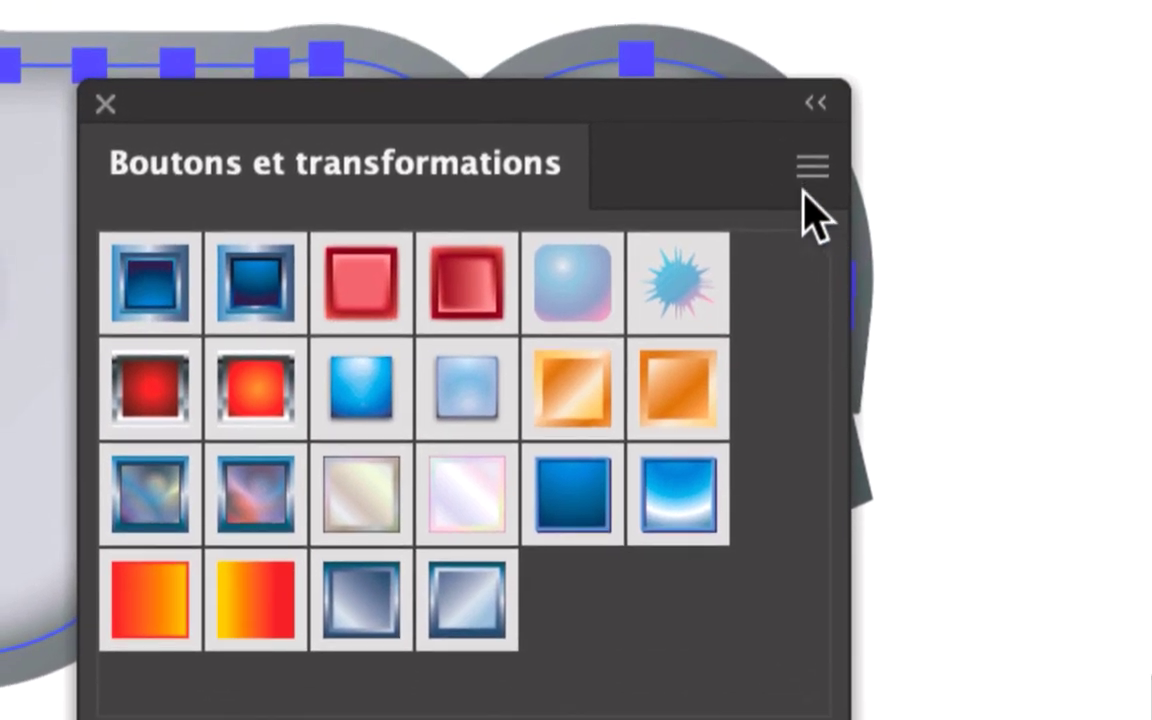
left_click(810, 172)
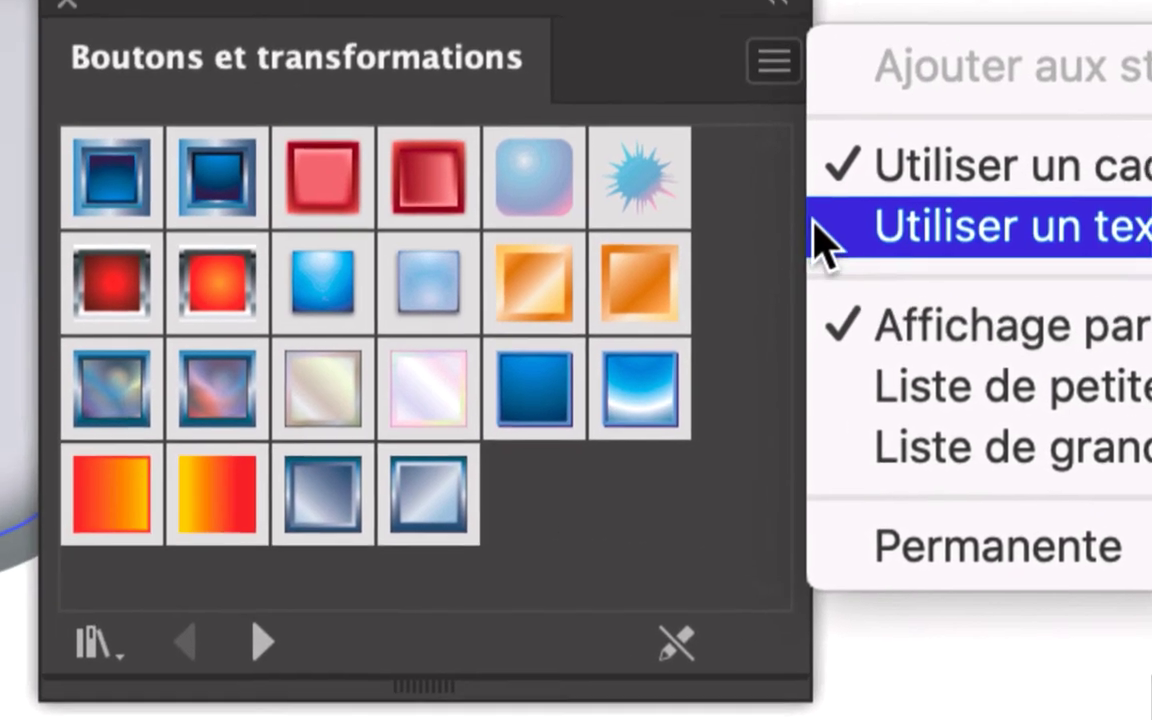
left_click(518, 145)
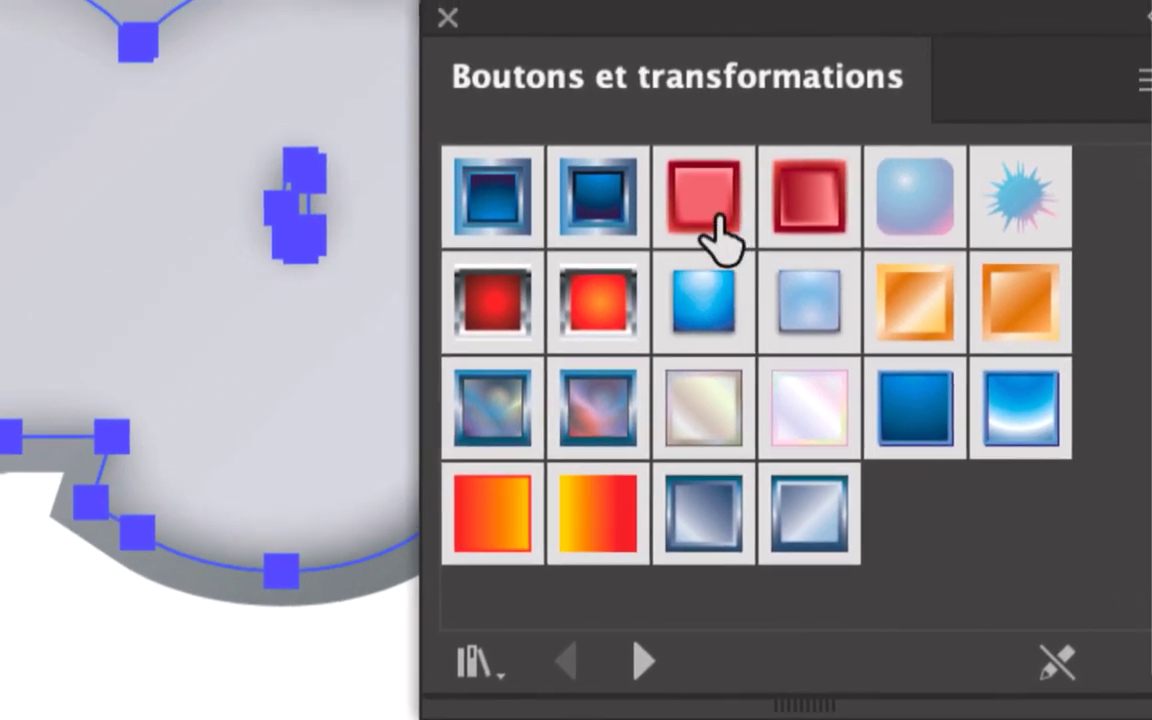
Try the two red button styles, Bulle - Normal and the bright blue style on the united Campagne shape
left_click(589, 160)
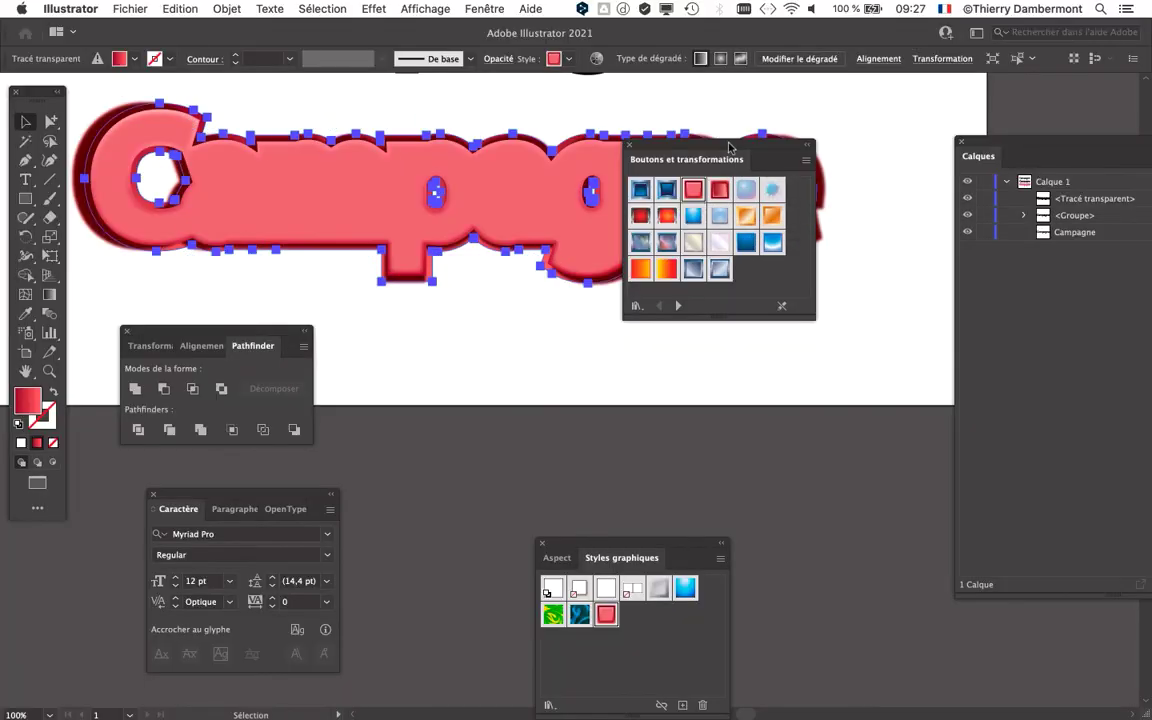
left_click_drag(731, 150, 791, 319)
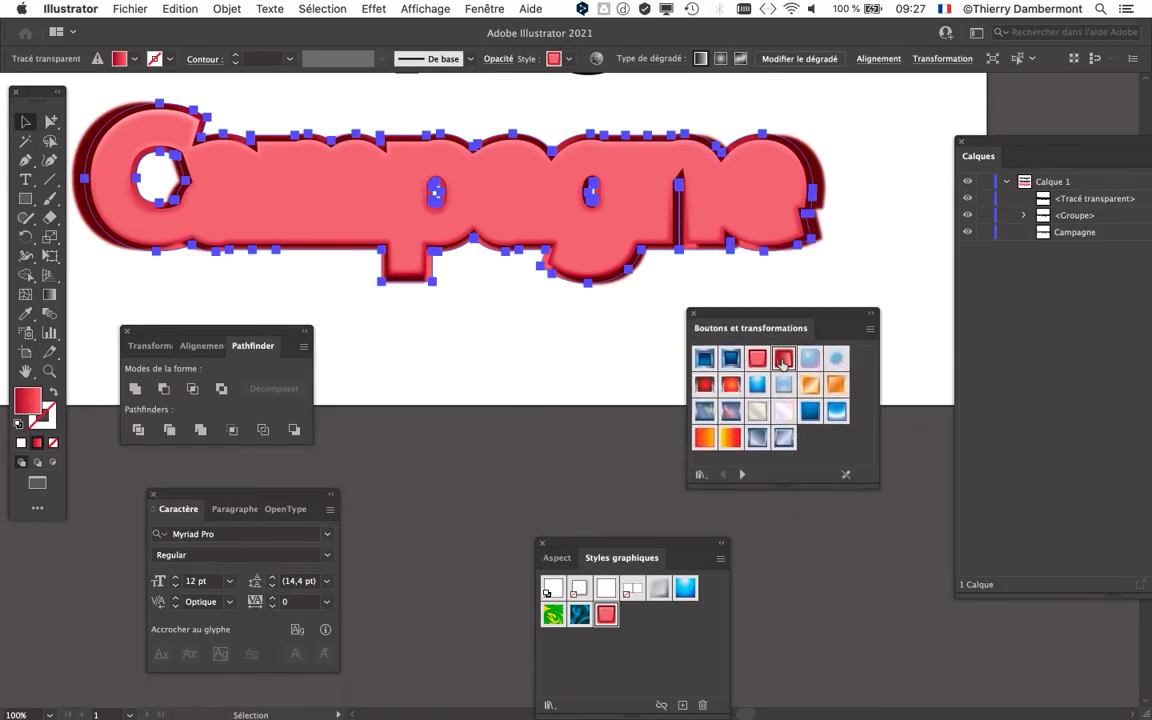
left_click(783, 358)
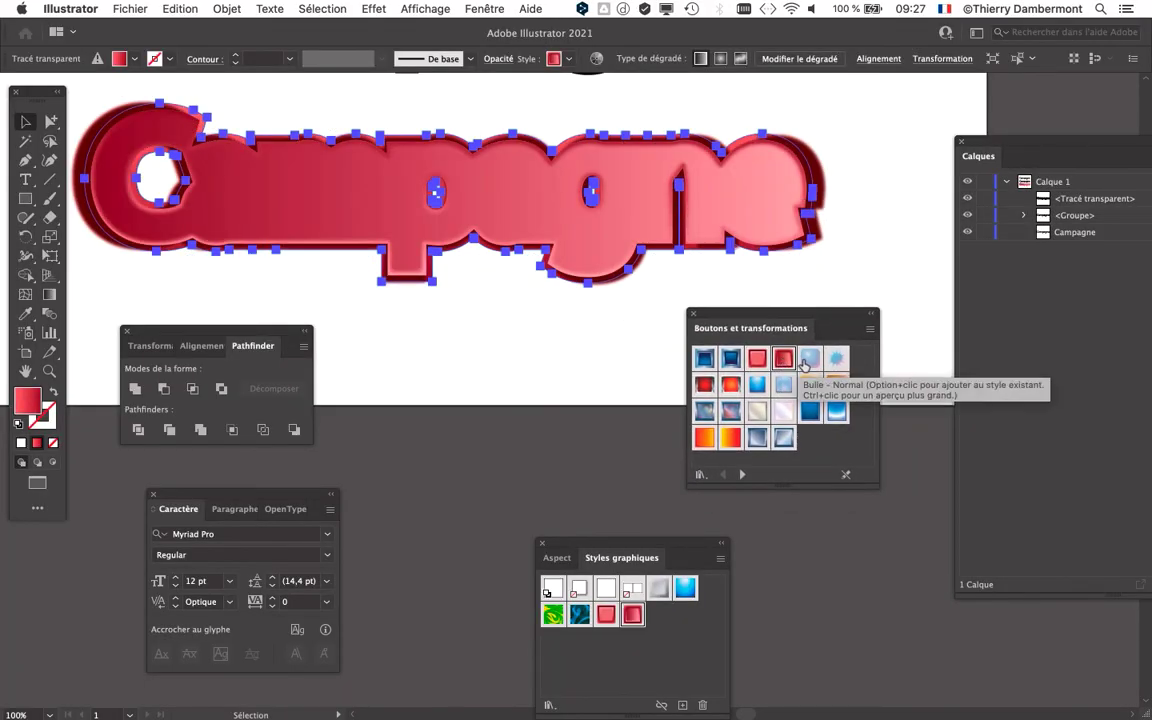
left_click(809, 358)
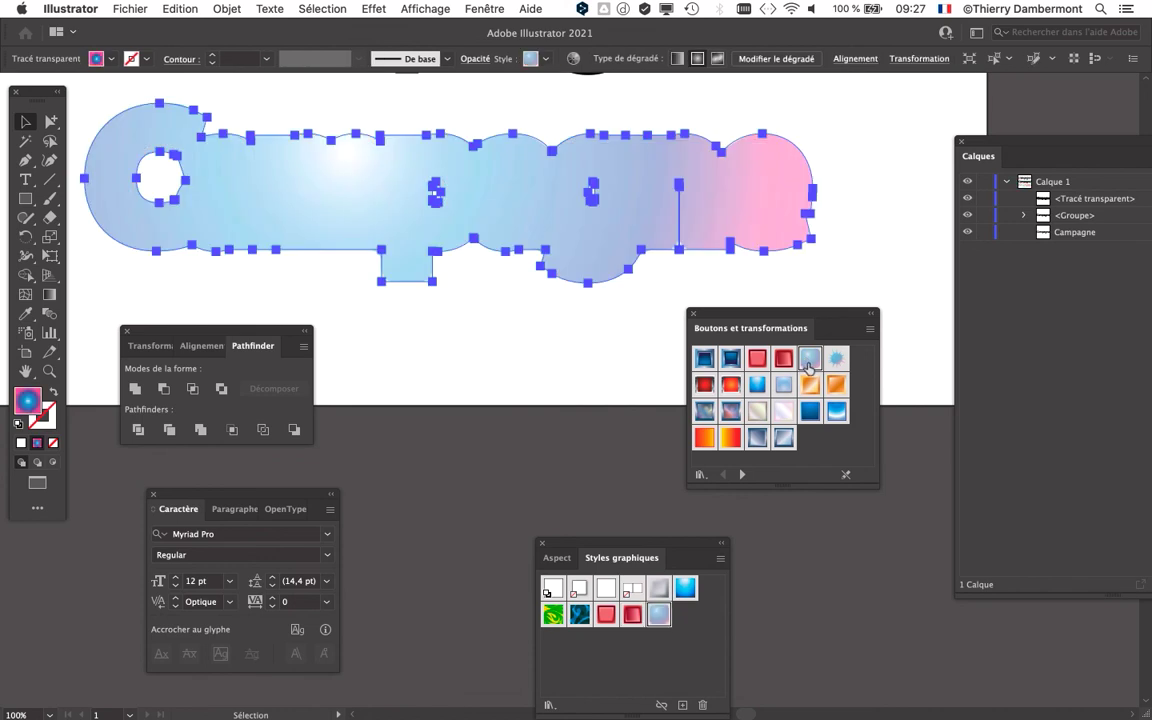
left_click(758, 386)
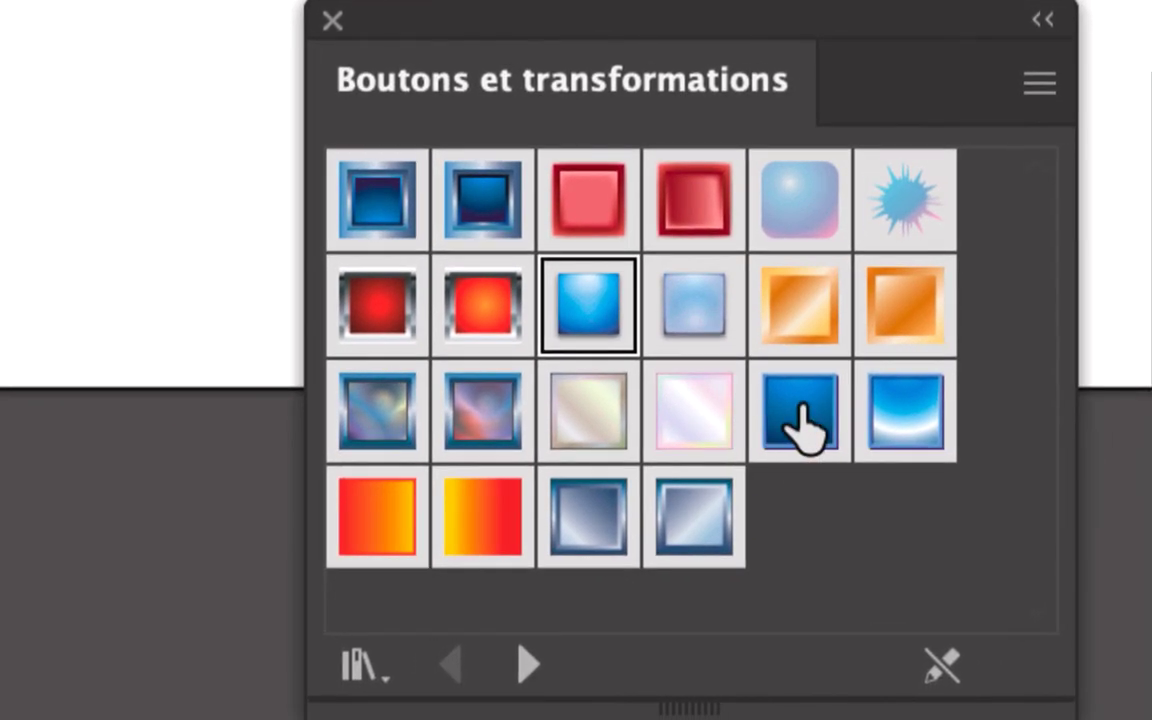
Try the dark blue style, its lighter blue neighbour and the two Acier steel styles on the shape
left_click(953, 487)
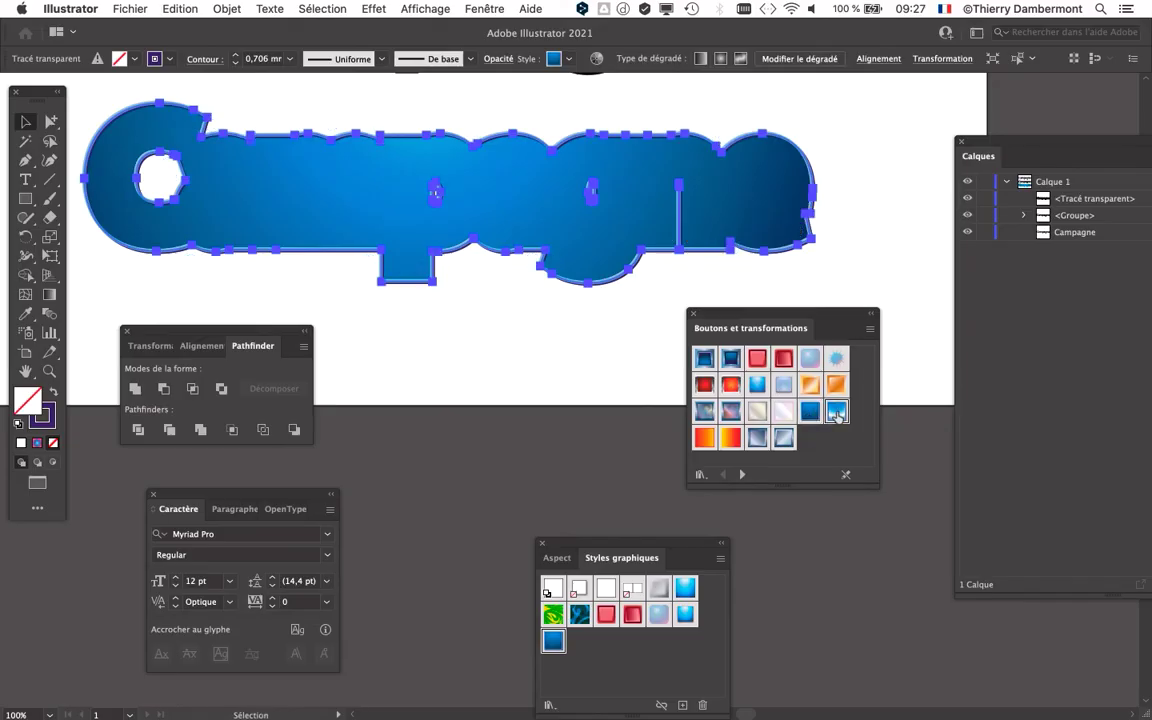
left_click(836, 413)
left_click(784, 439)
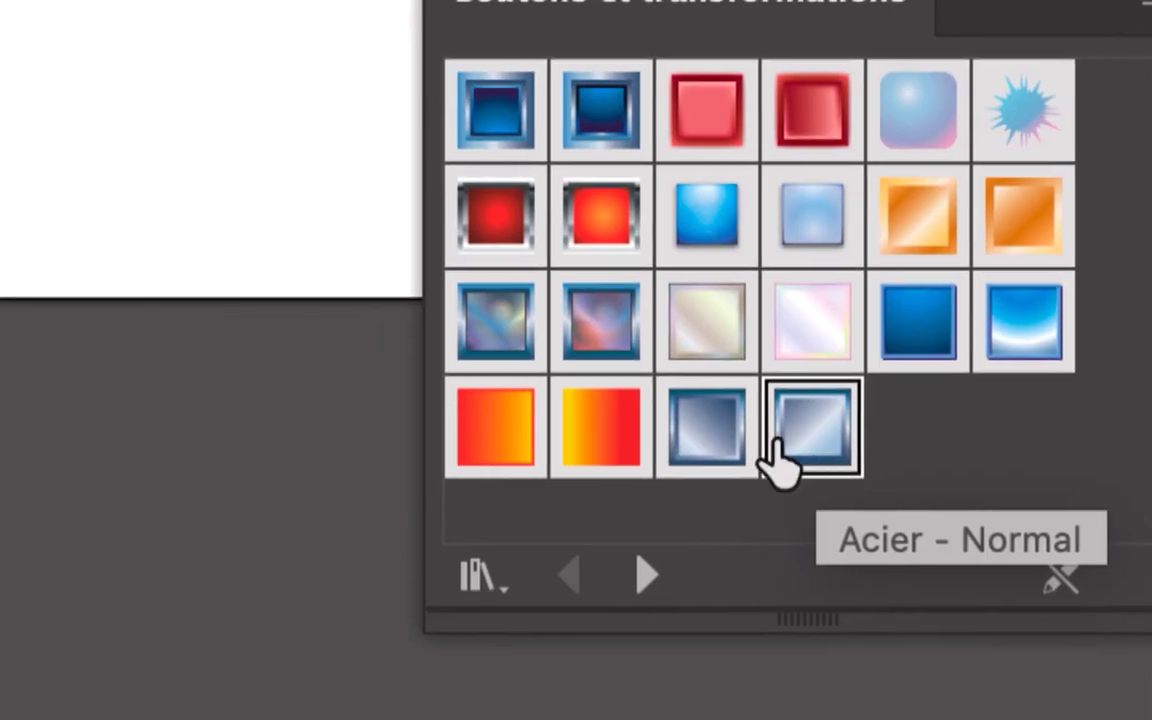
left_click(760, 441)
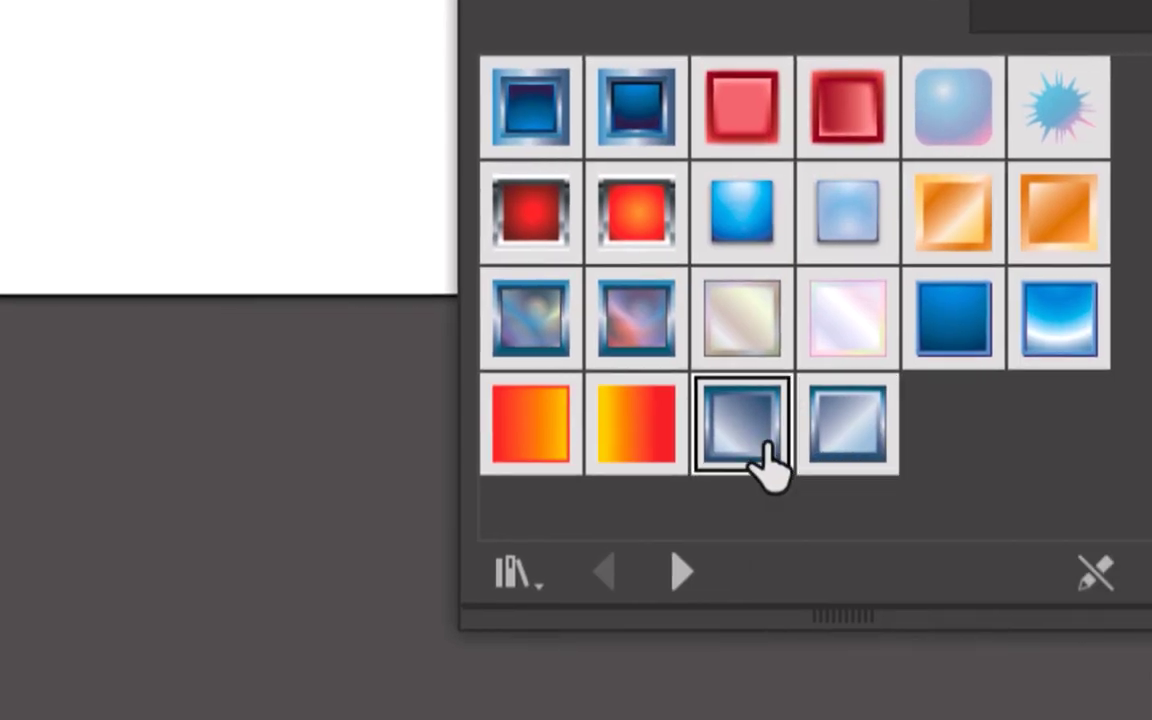
Apply the dark blue framed button style to the united Campagne shape, move the style library off it and deselect
left_click(953, 330)
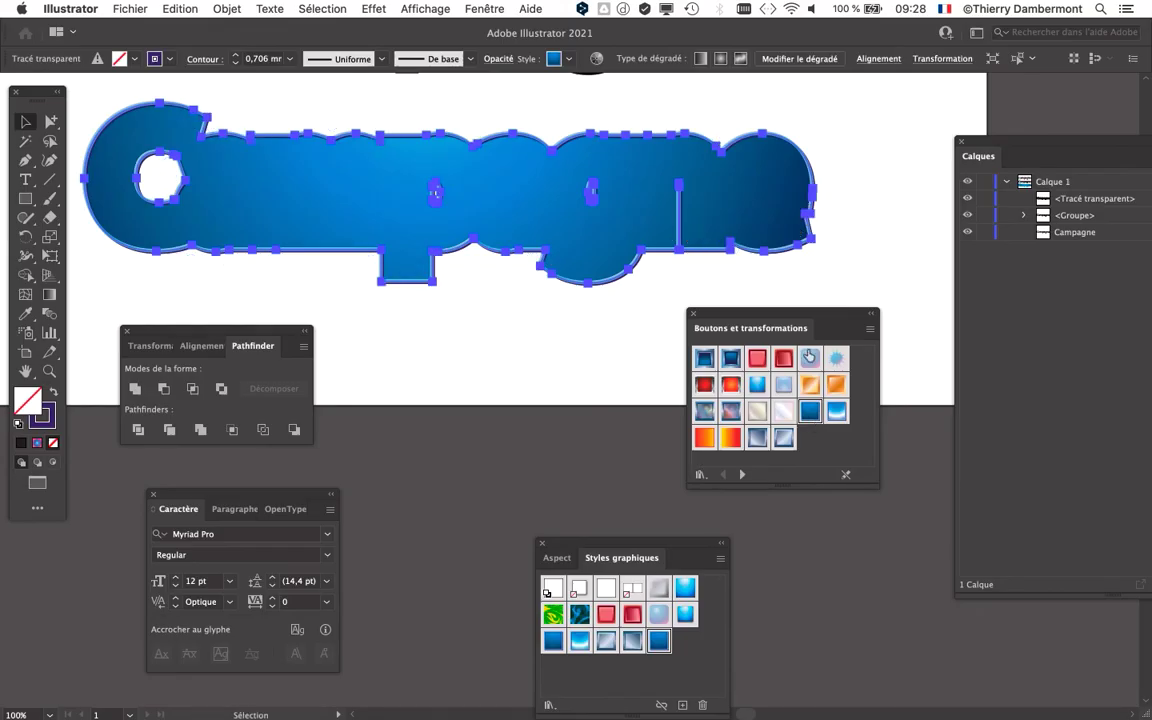
left_click_drag(783, 318, 575, 380)
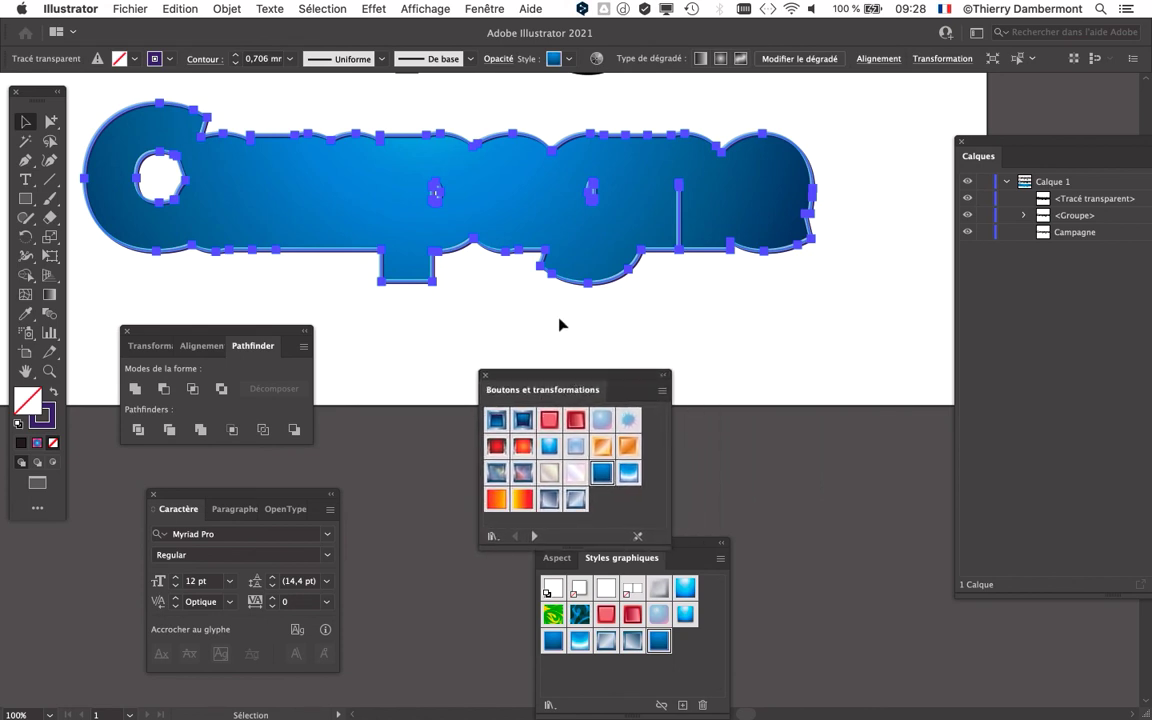
left_click(519, 318)
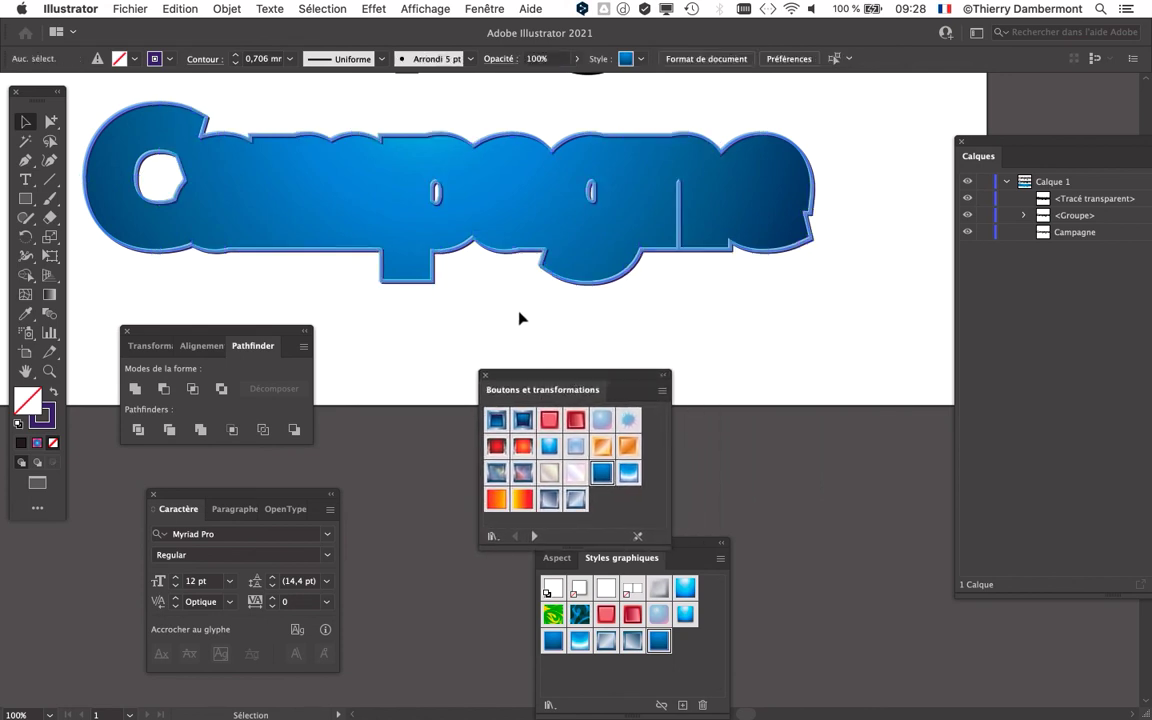
Examine the styled shape's small letter holes and narrow slit up close, and move the style library clear of the artwork
scroll(565, 205, "up", 2)
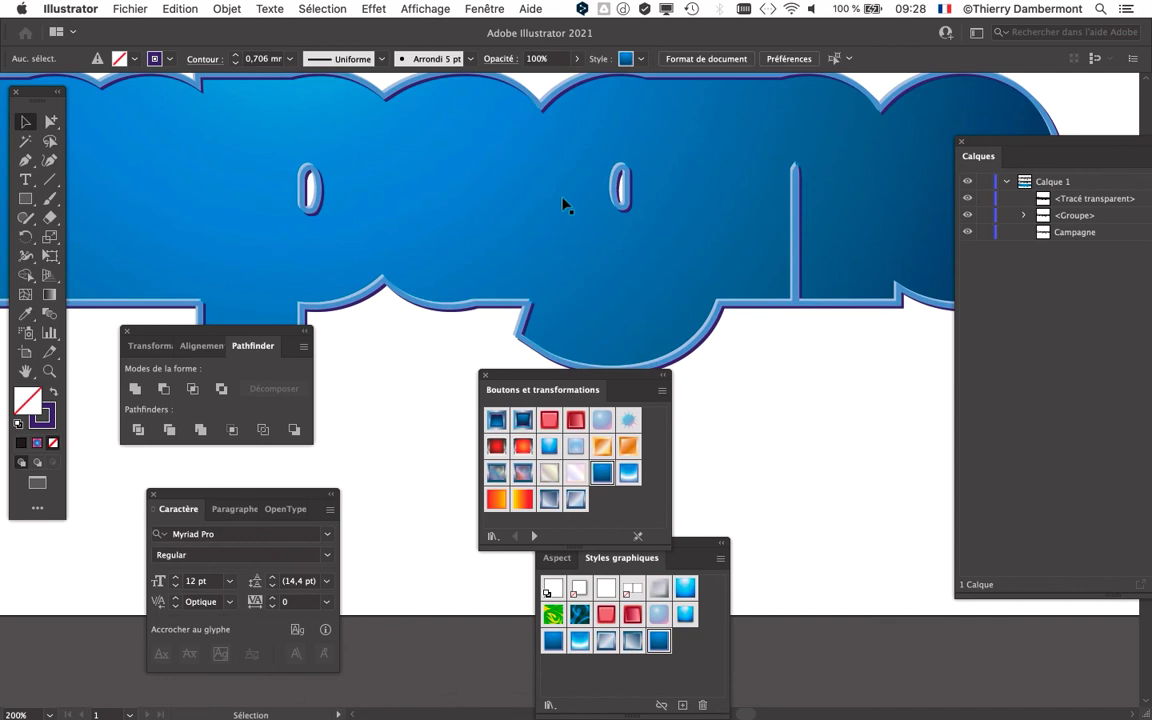
scroll(565, 205, "down", 2)
scroll(737, 253, "up", 2)
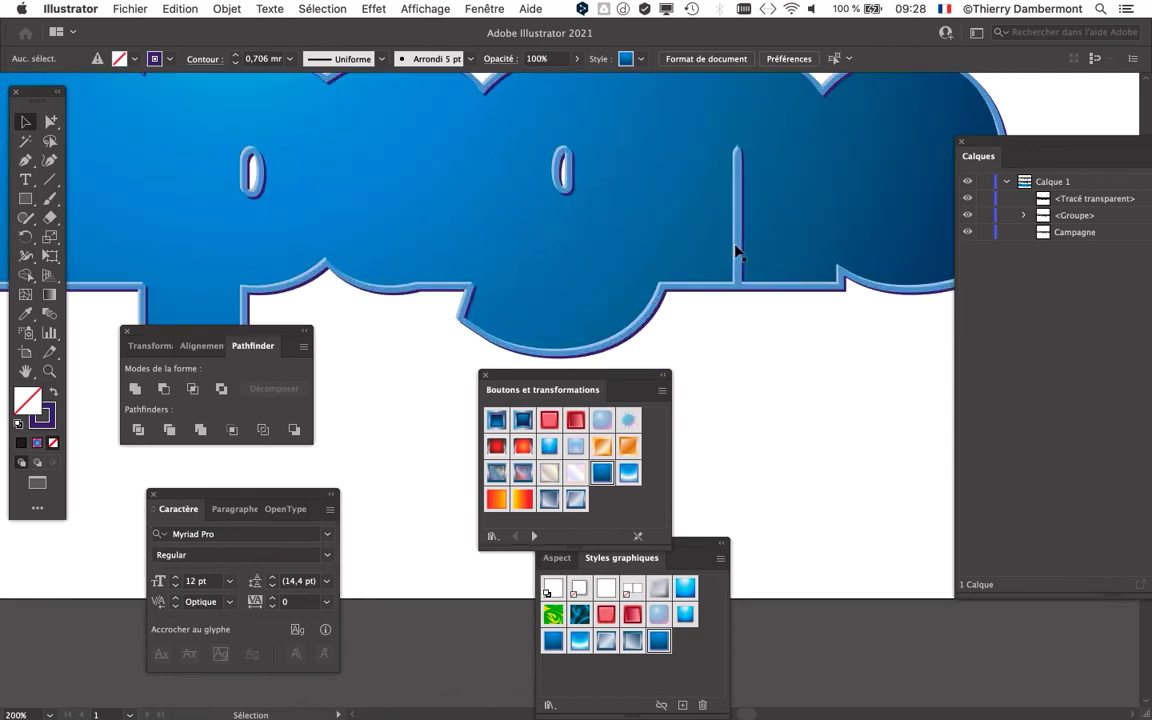
scroll(737, 253, "down", 1)
scroll(737, 253, "down", 1)
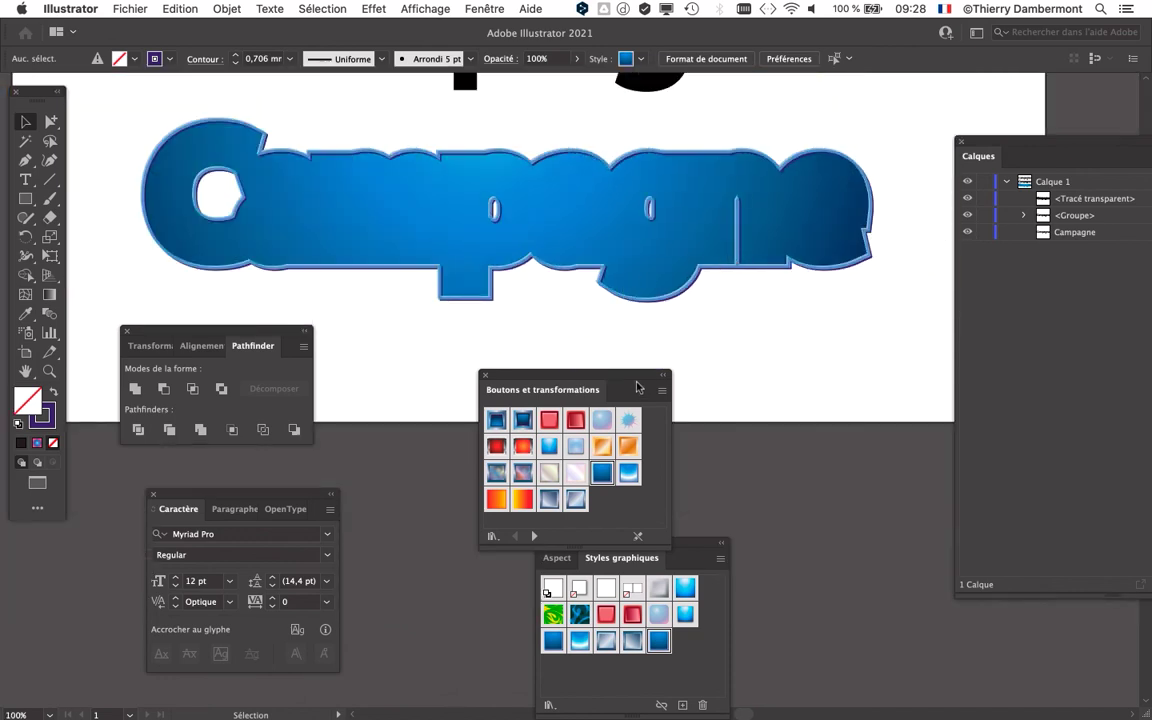
left_click_drag(637, 387, 904, 537)
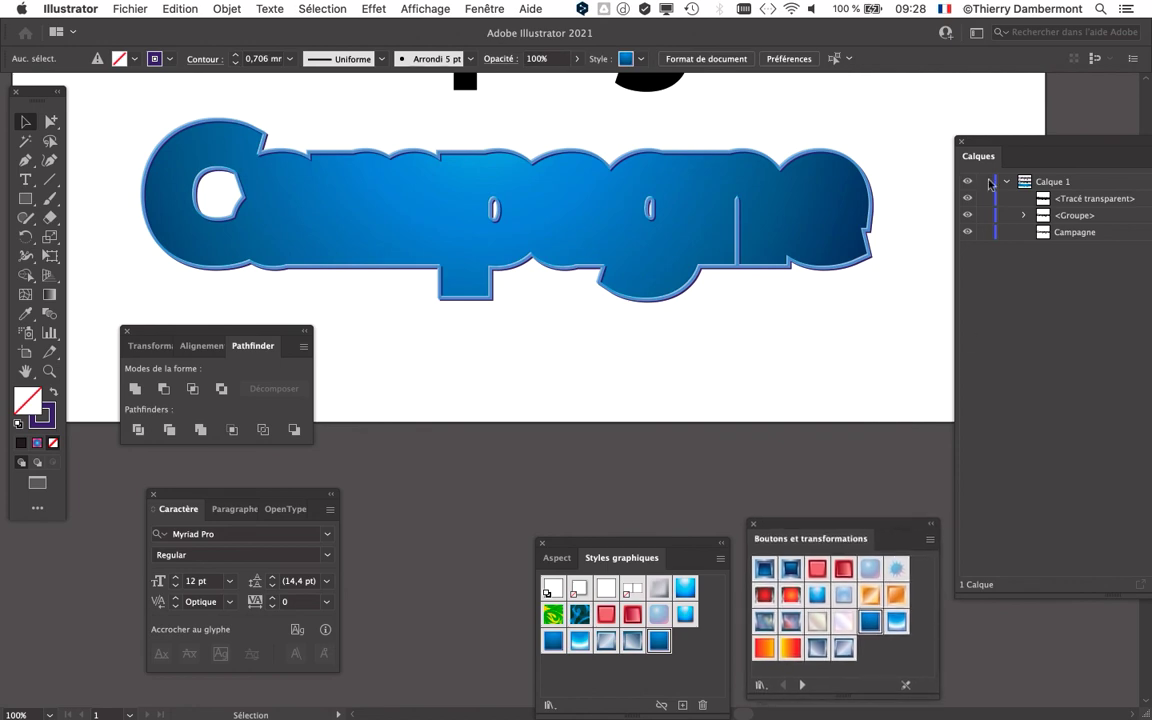